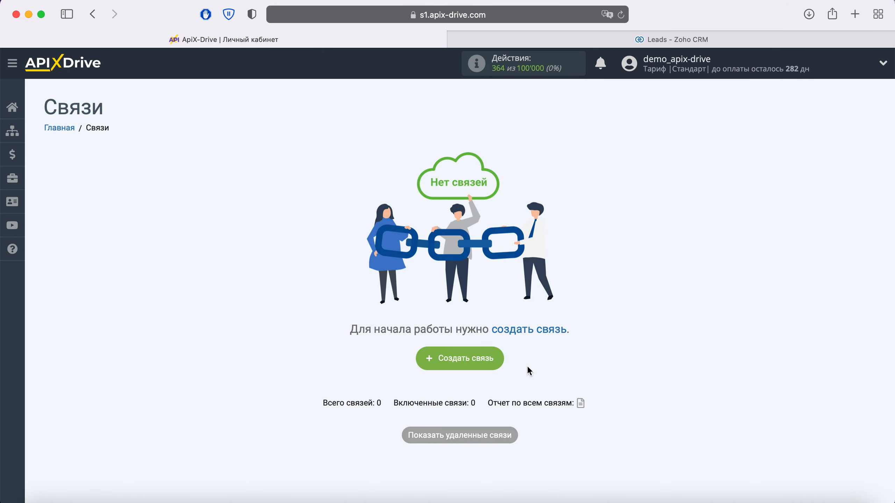
# Create a new connection with Smart Sender (webhook) as the data source system.
pyautogui.click(498, 358)
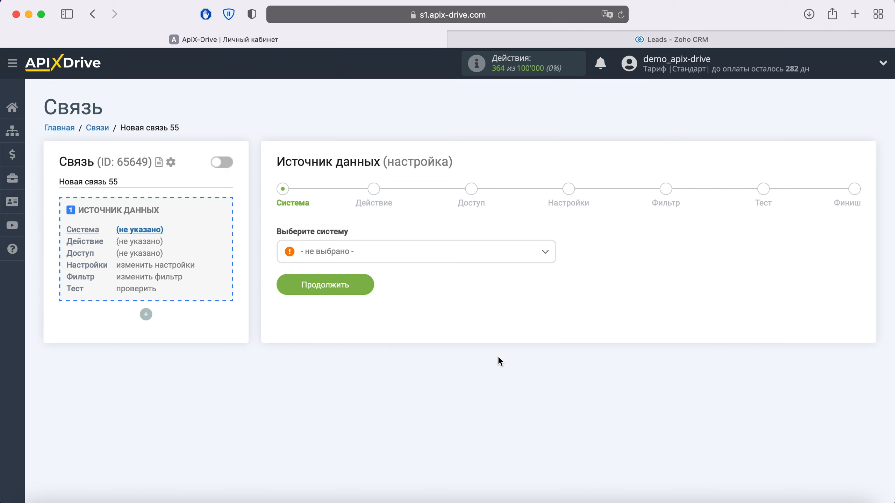
pyautogui.click(441, 256)
pyautogui.scroll(-2, 458, 332)
pyautogui.scroll(-20, 457, 332)
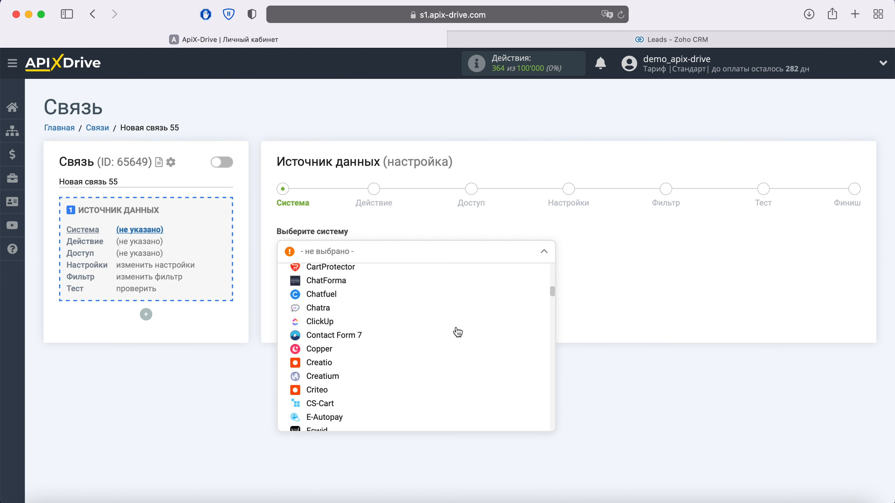
pyautogui.scroll(-20, 457, 332)
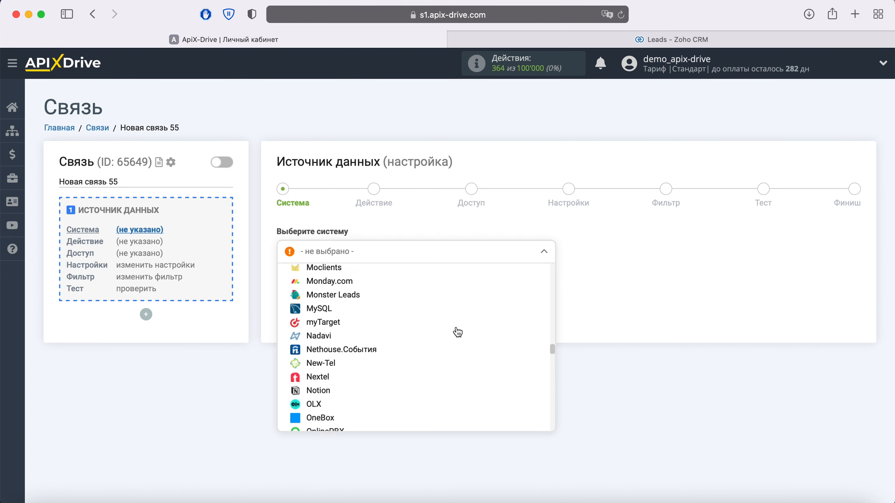
pyautogui.scroll(-1, 457, 332)
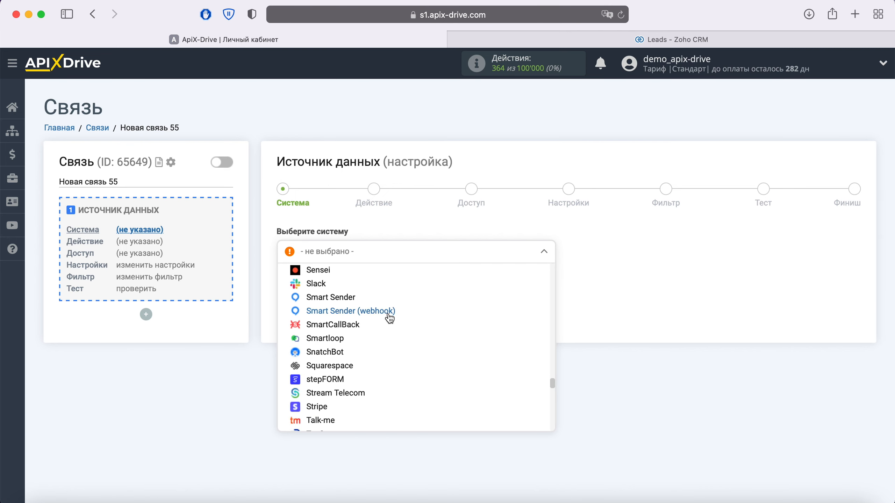
pyautogui.click(388, 312)
pyautogui.click(366, 286)
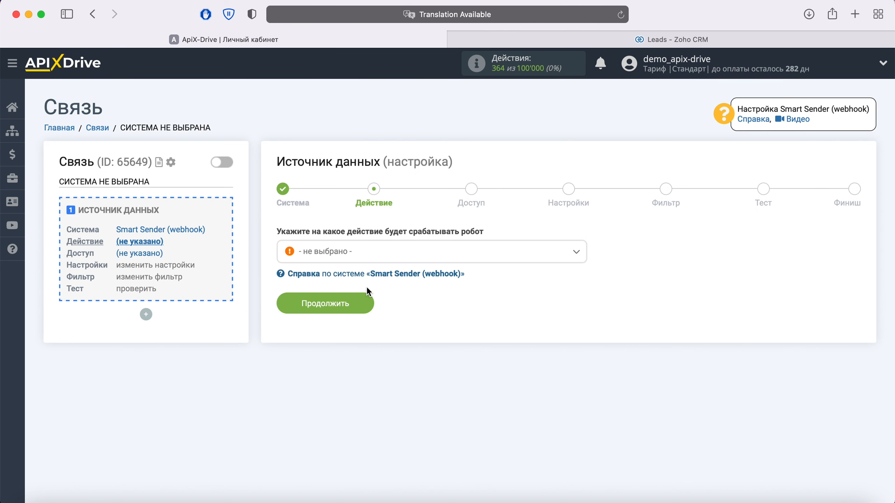
# Set the source action to Получить данные and proceed to account access.
pyautogui.click(364, 260)
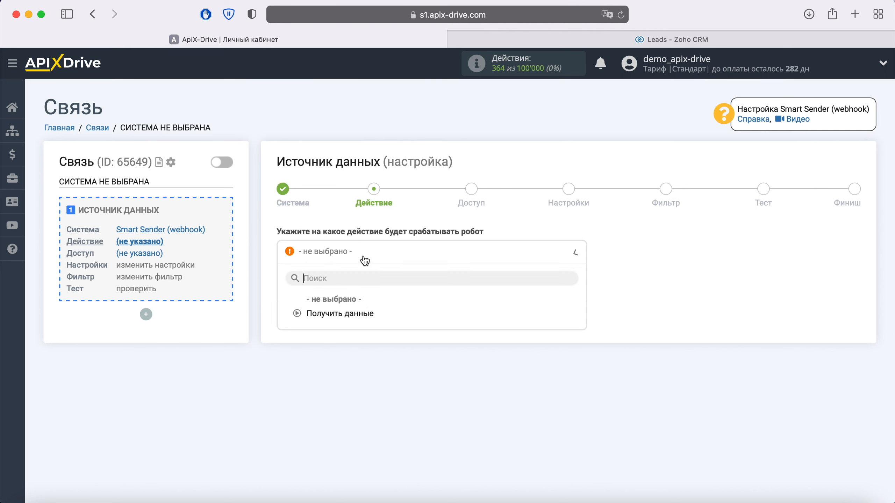
pyautogui.click(358, 313)
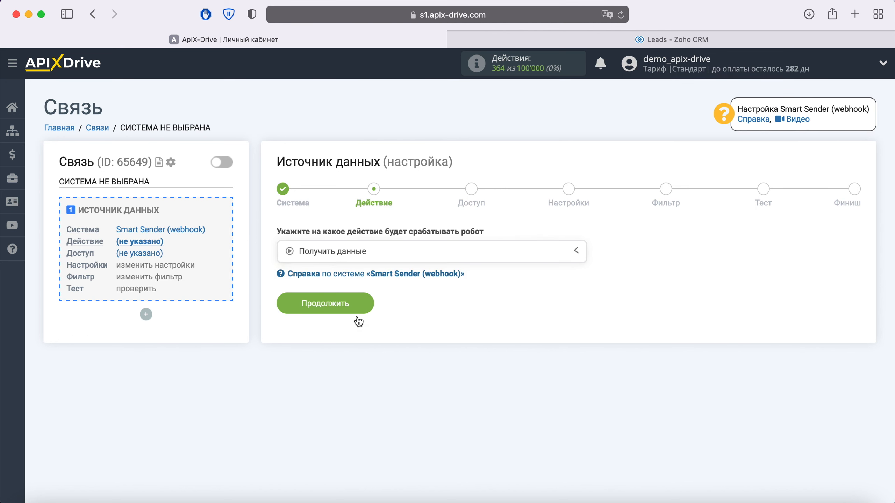
pyautogui.click(364, 310)
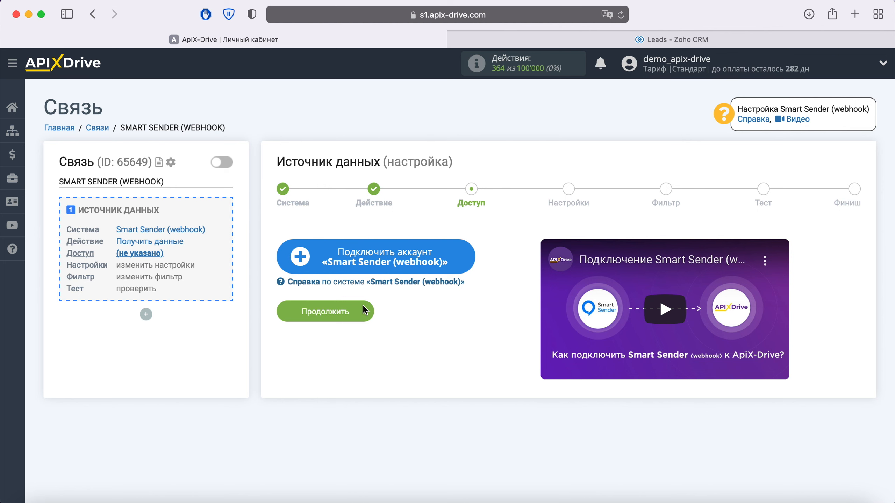
# Connect a Smart Sender (webhook) account, select it as the login, and continue to settings.
pyautogui.click(461, 260)
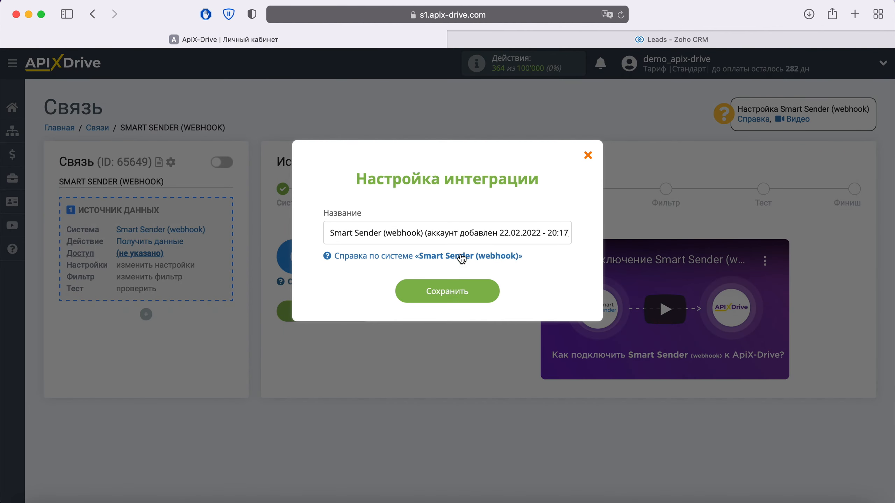
pyautogui.moveTo(329, 233); pyautogui.dragTo(462, 233)
pyautogui.click(461, 233)
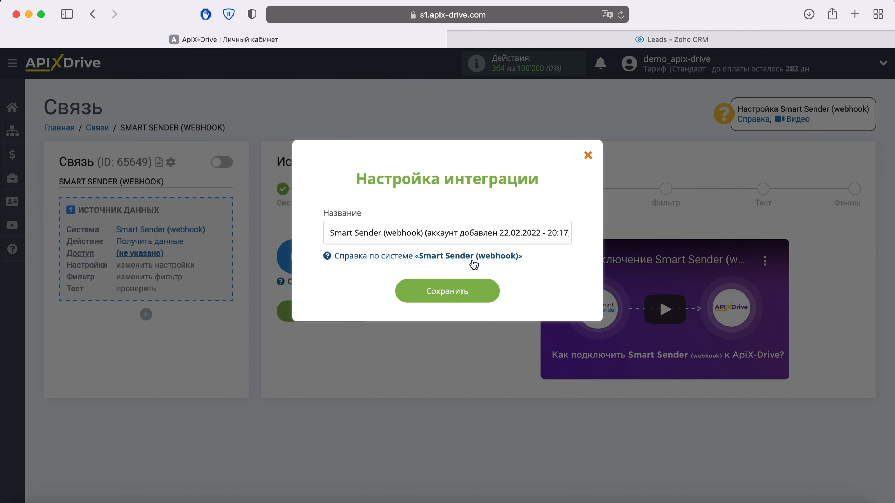
pyautogui.click(493, 287)
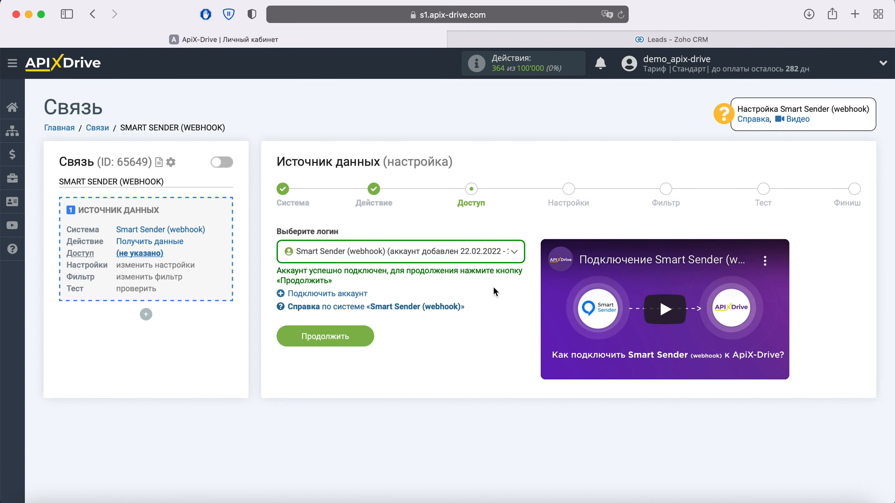
pyautogui.click(506, 260)
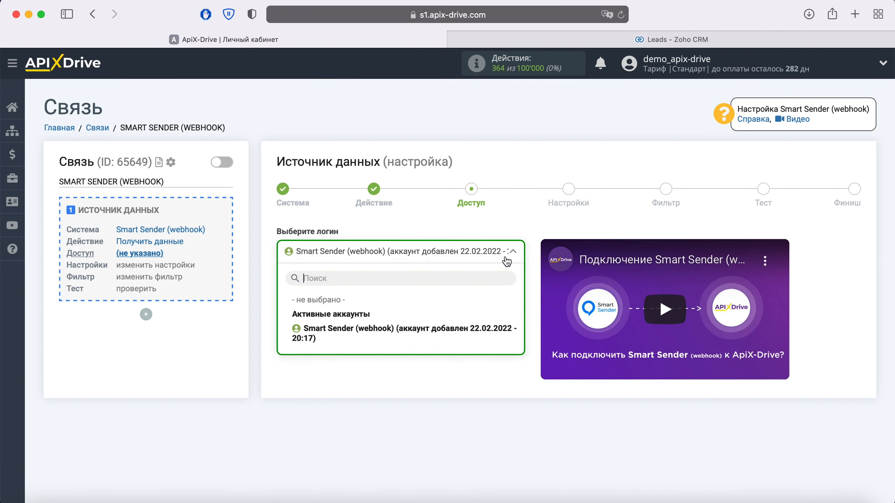
pyautogui.click(399, 331)
pyautogui.click(368, 339)
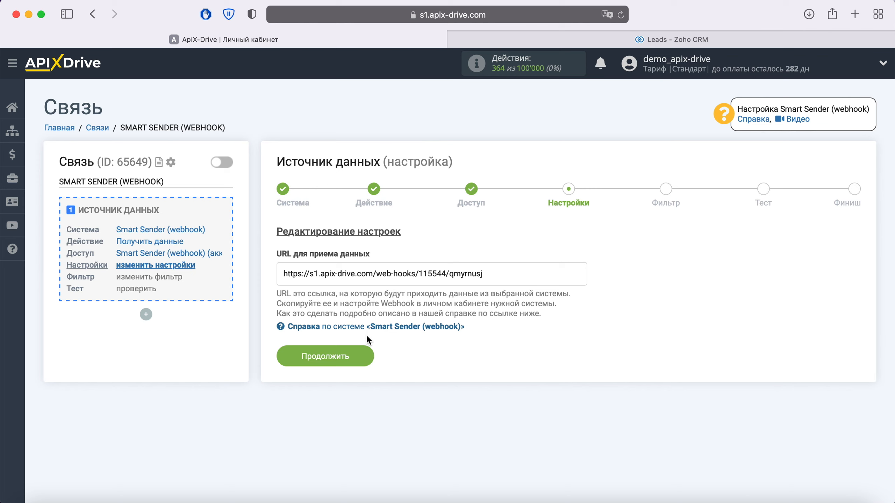
# Copy the generated webhook URL for receiving data.
pyautogui.moveTo(499, 276); pyautogui.dragTo(280, 277)
pyautogui.rightClick(302, 279)
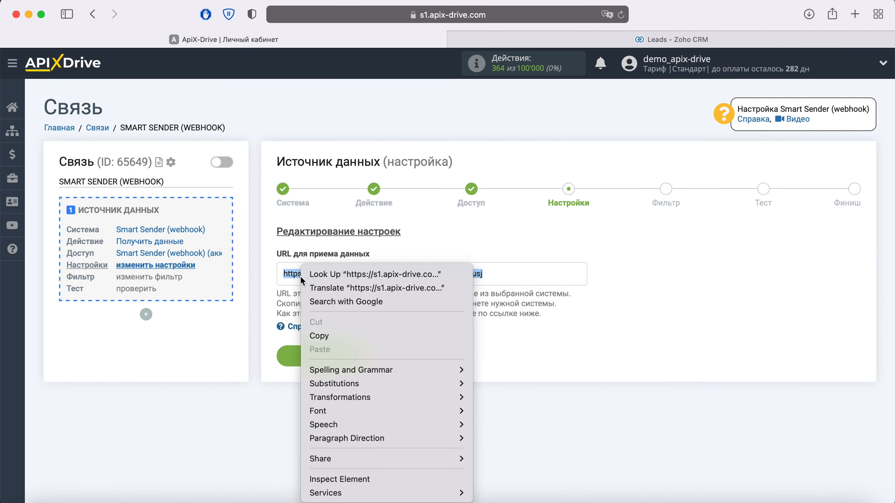
pyautogui.click(333, 341)
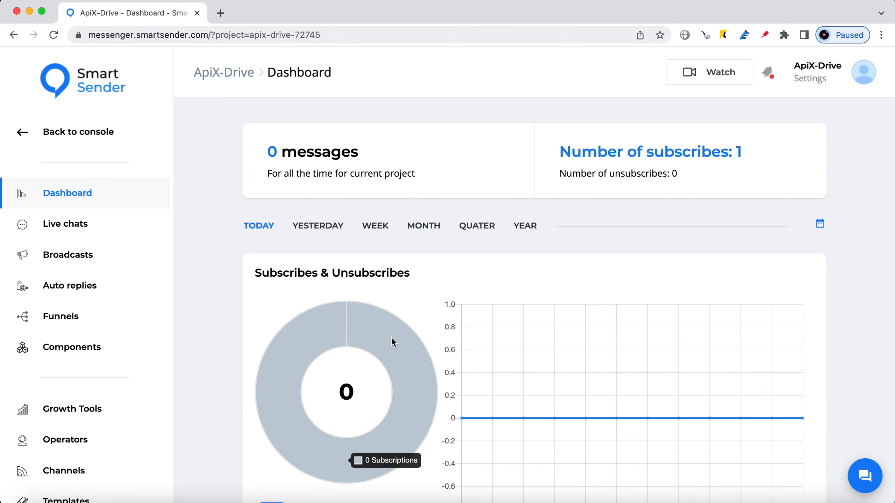
# Open the ApiX-Drive flow from Components in edit mode.
pyautogui.click(69, 348)
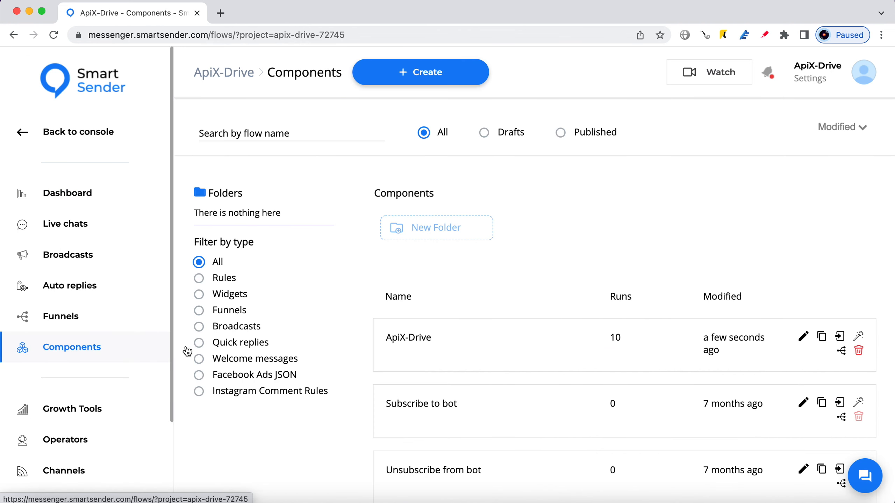
pyautogui.click(536, 336)
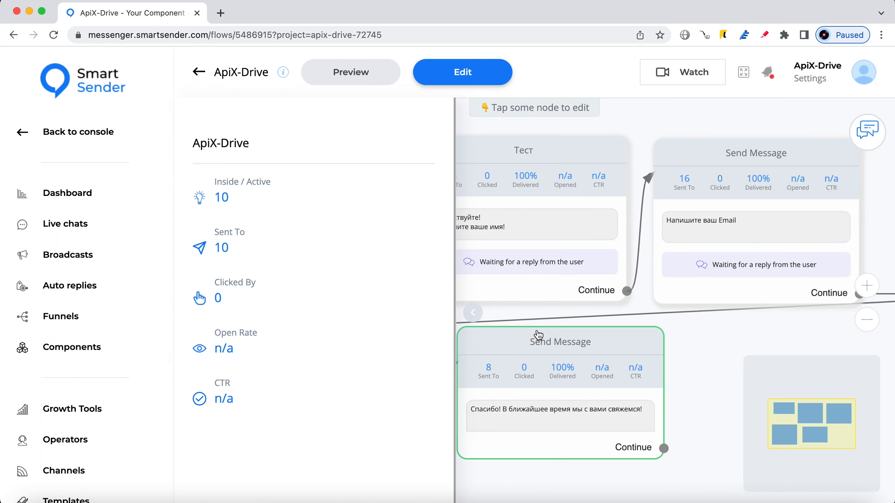
pyautogui.click(462, 72)
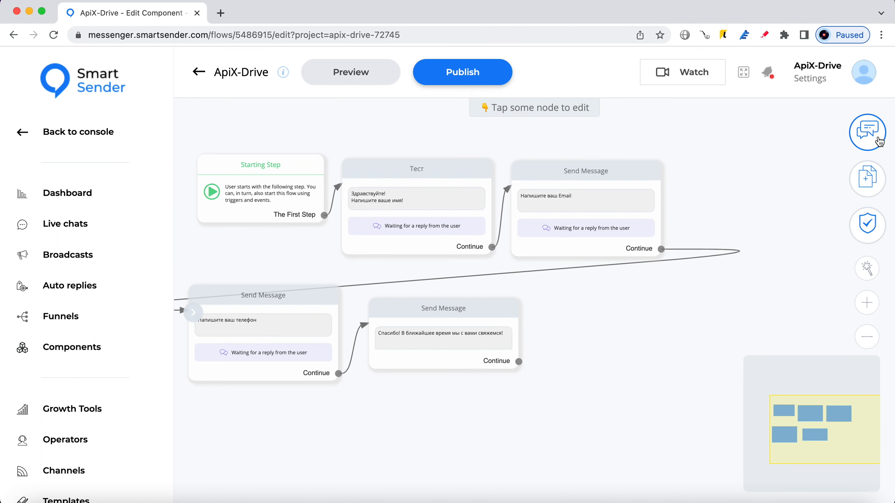
# Add a Perform Actions node linked after the final thank-you message's Continue port.
pyautogui.click(866, 178)
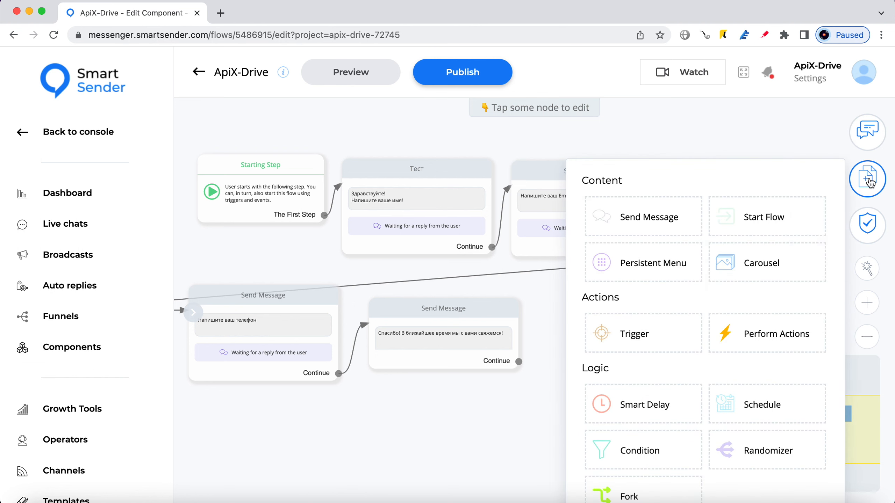
pyautogui.click(782, 340)
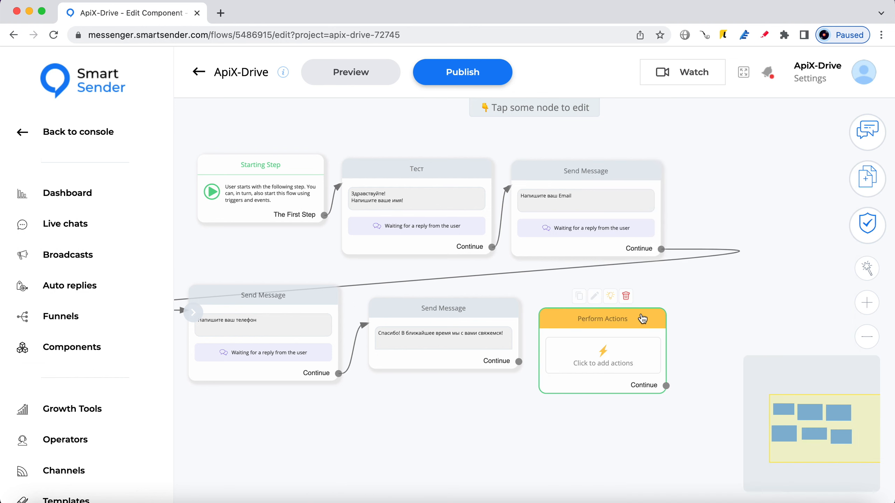
pyautogui.moveTo(628, 314); pyautogui.dragTo(664, 304)
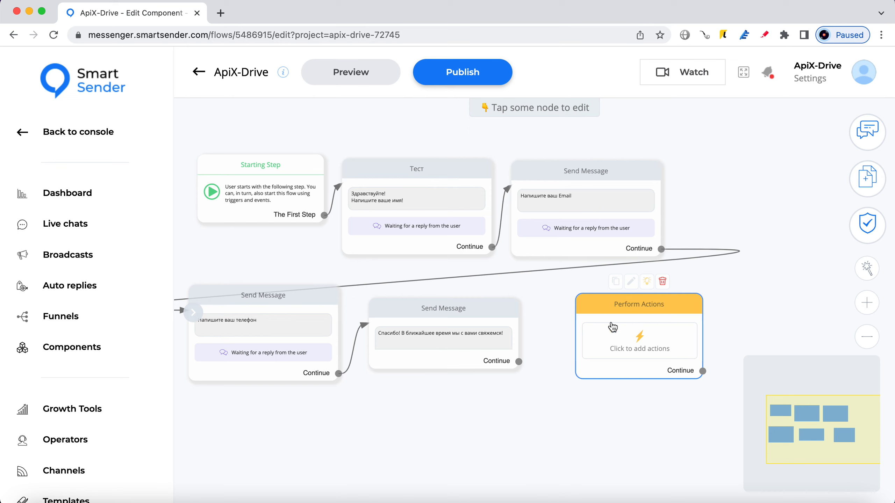
pyautogui.moveTo(518, 362); pyautogui.dragTo(531, 358)
pyautogui.moveTo(571, 318); pyautogui.dragTo(572, 319)
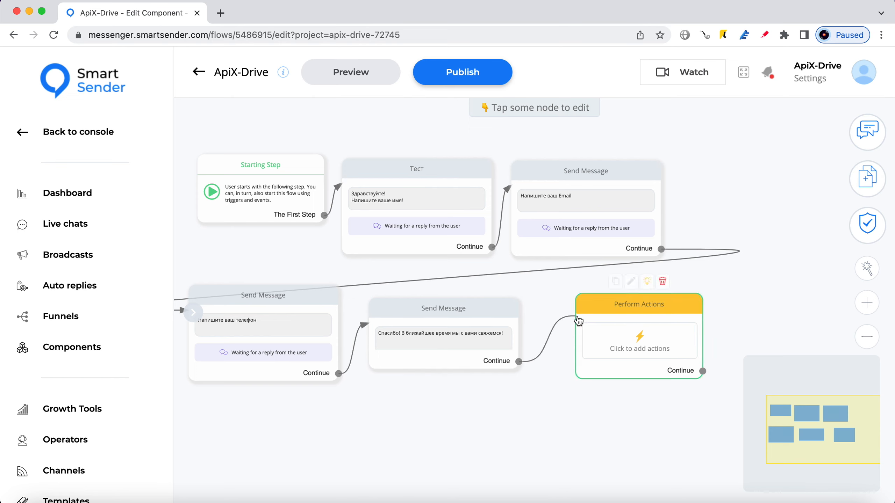
pyautogui.click(645, 334)
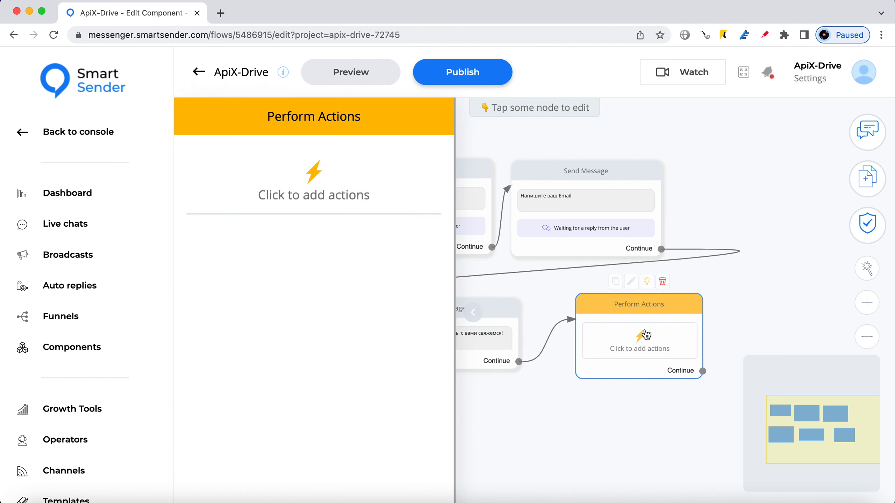
# Add an External Request action using the POST method.
pyautogui.click(320, 195)
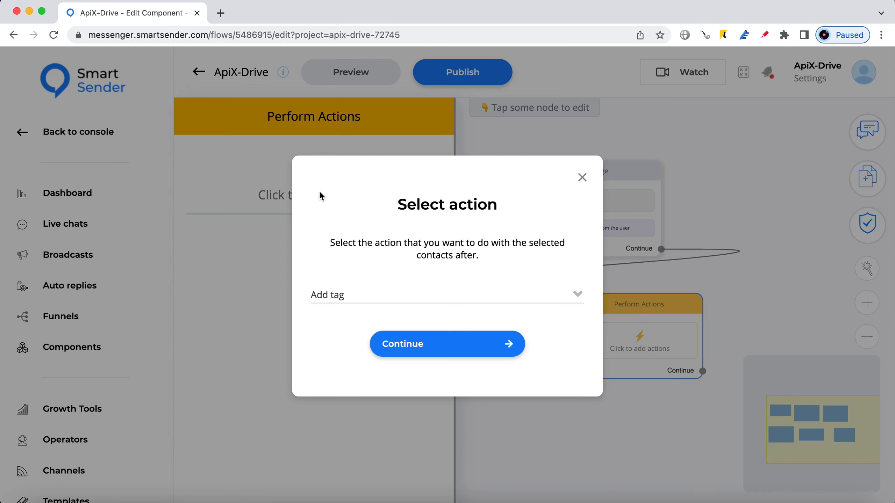
pyautogui.click(493, 298)
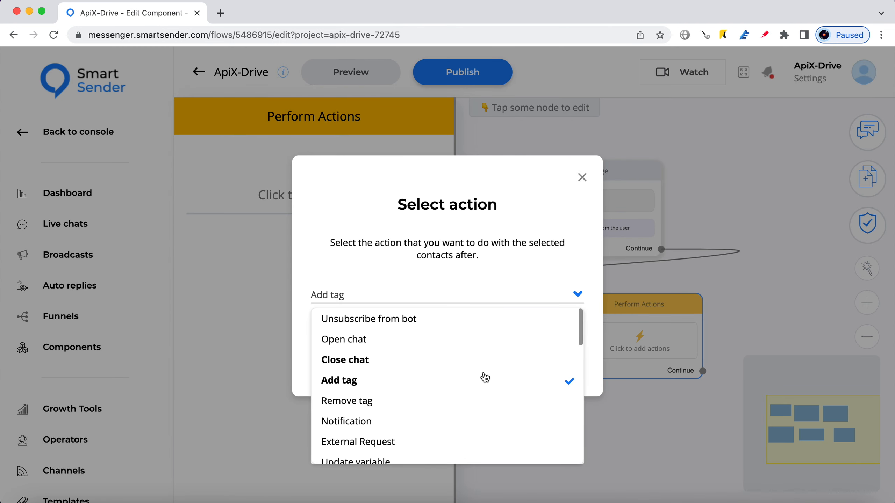
pyautogui.scroll(-2, 483, 383)
pyautogui.scroll(-1, 458, 384)
pyautogui.click(392, 366)
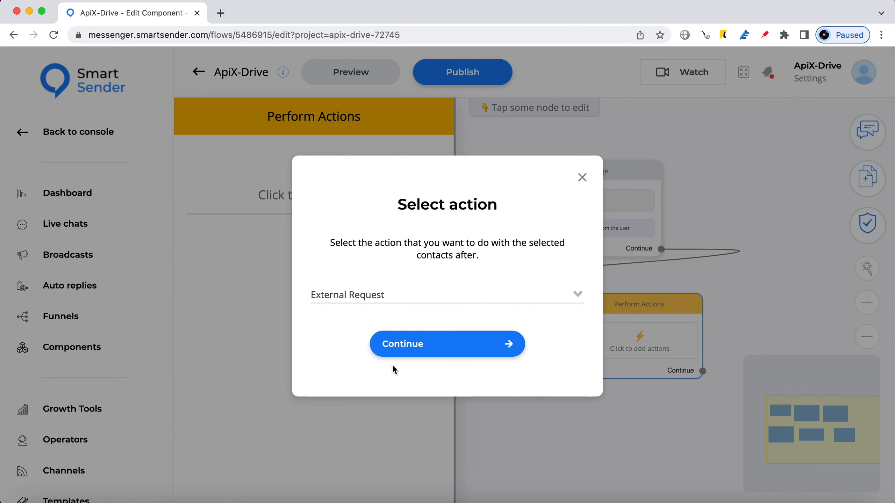
pyautogui.click(454, 353)
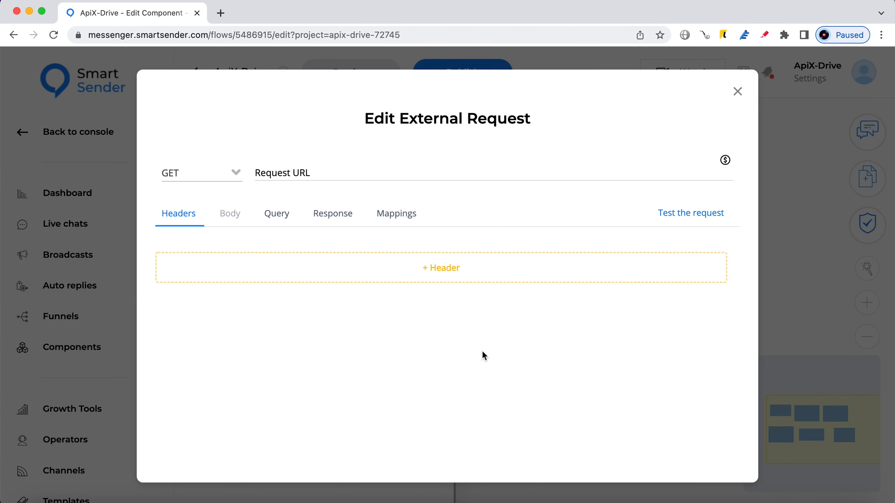
pyautogui.click(210, 176)
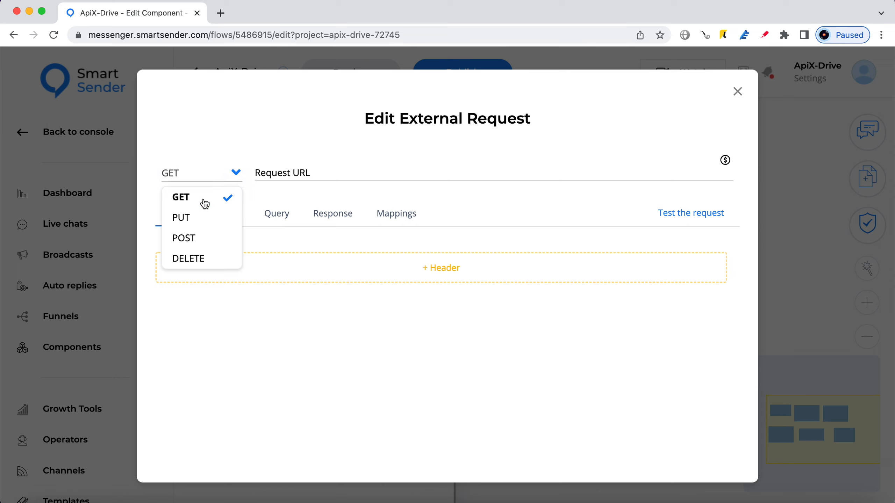
pyautogui.click(202, 238)
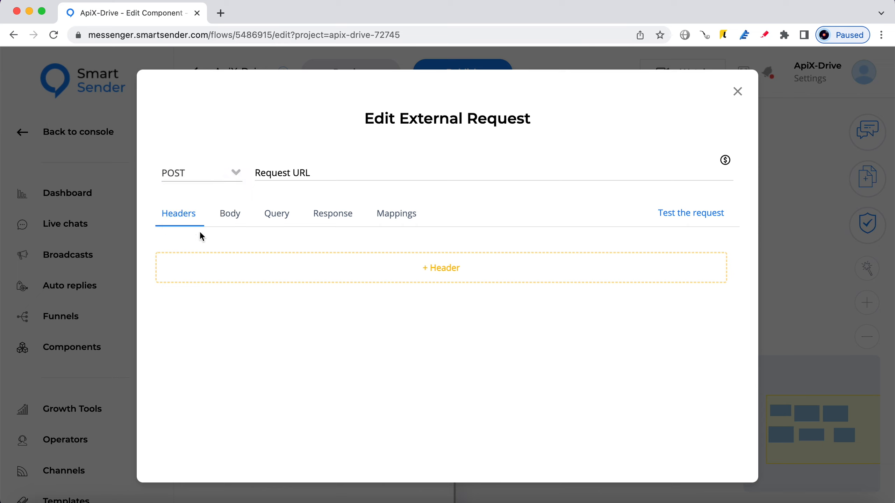
# Set the request URL to the ApiX-Drive webhook with all contact variables as the body.
pyautogui.click(283, 174)
pyautogui.rightClick(287, 173)
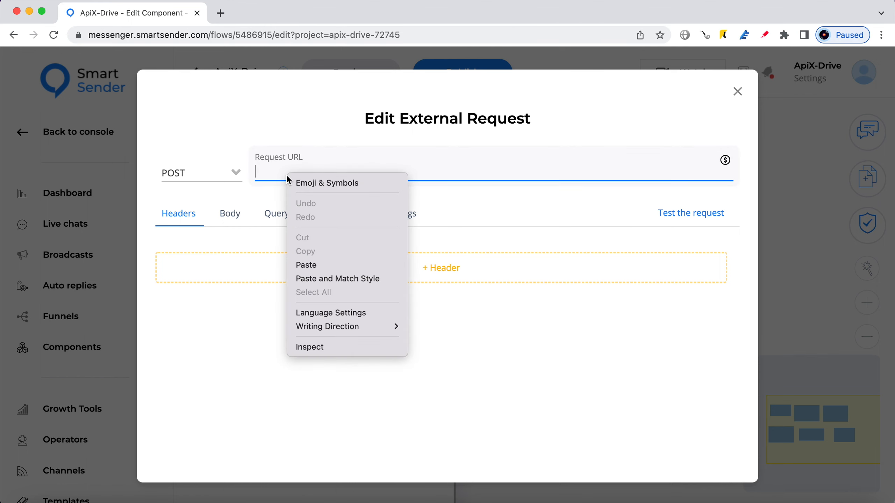
pyautogui.click(324, 264)
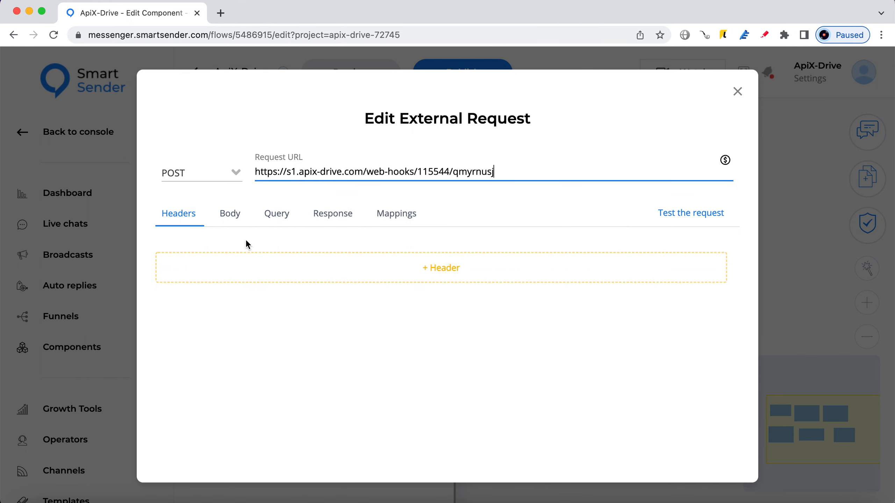
pyautogui.click(233, 221)
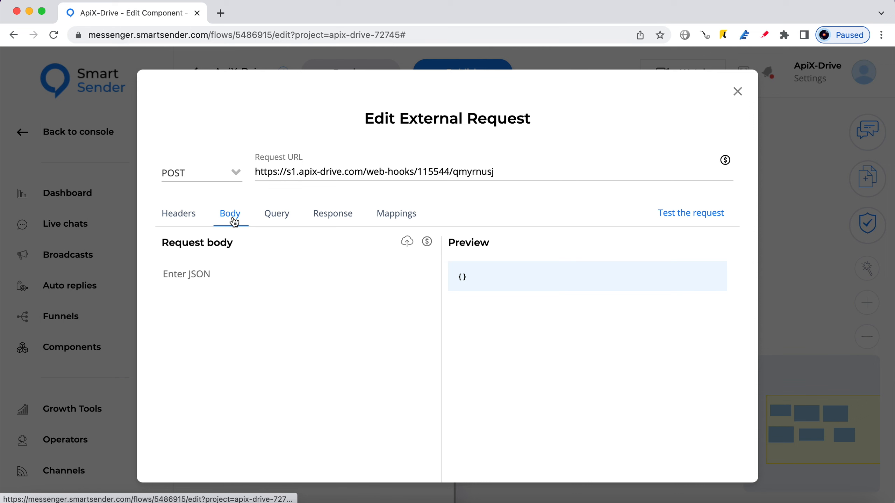
pyautogui.click(407, 241)
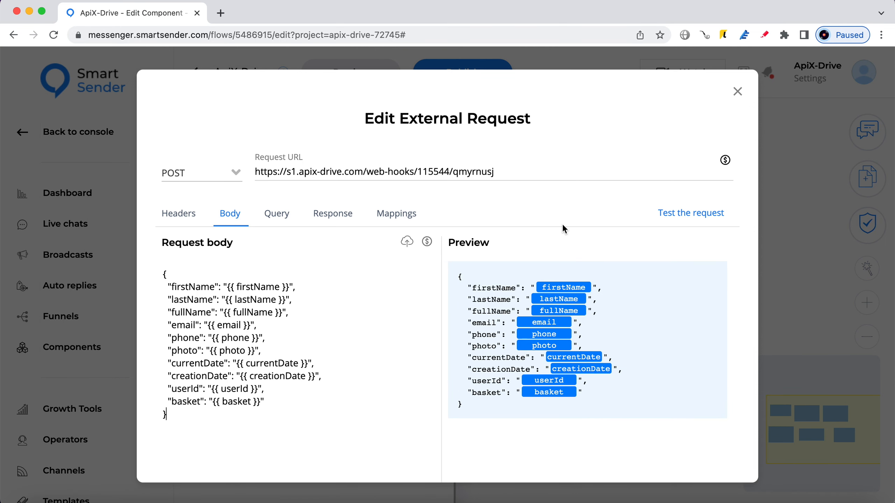
pyautogui.scroll(-5, 603, 392)
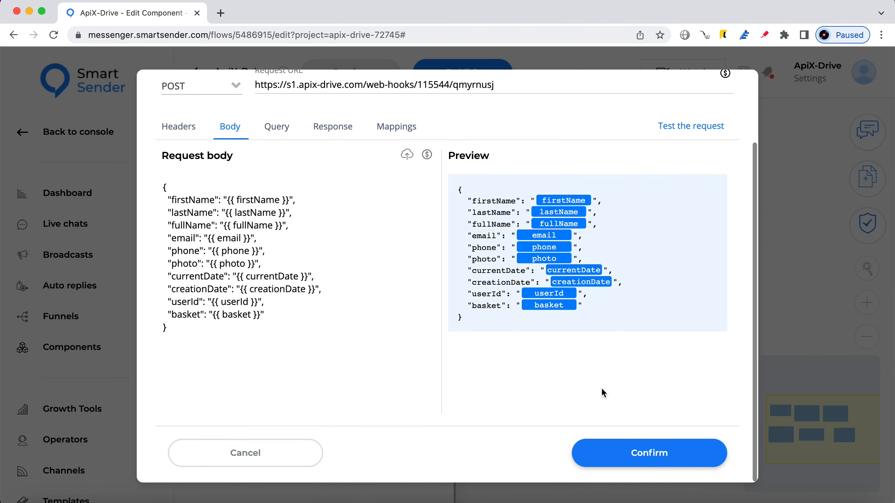
pyautogui.click(671, 453)
pyautogui.click(671, 453)
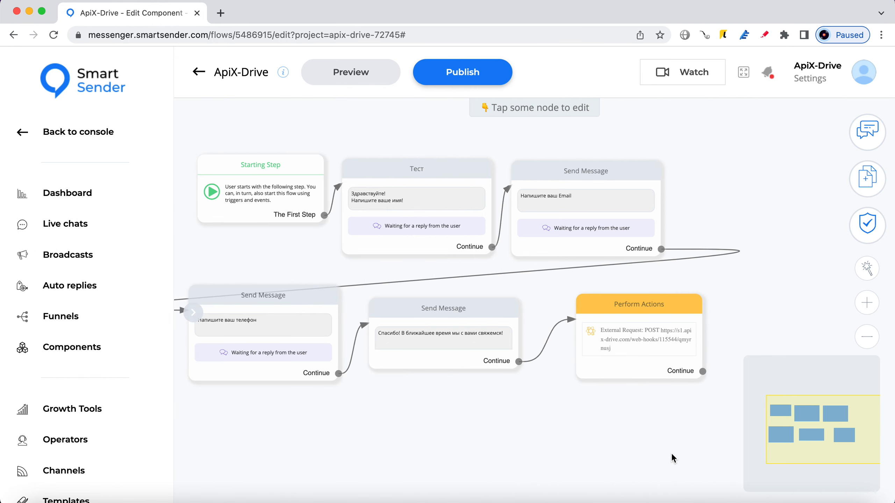
# Publish the ApiX-Drive flow and preview it in Messenger on the FB Lead Forms channel.
pyautogui.click(495, 82)
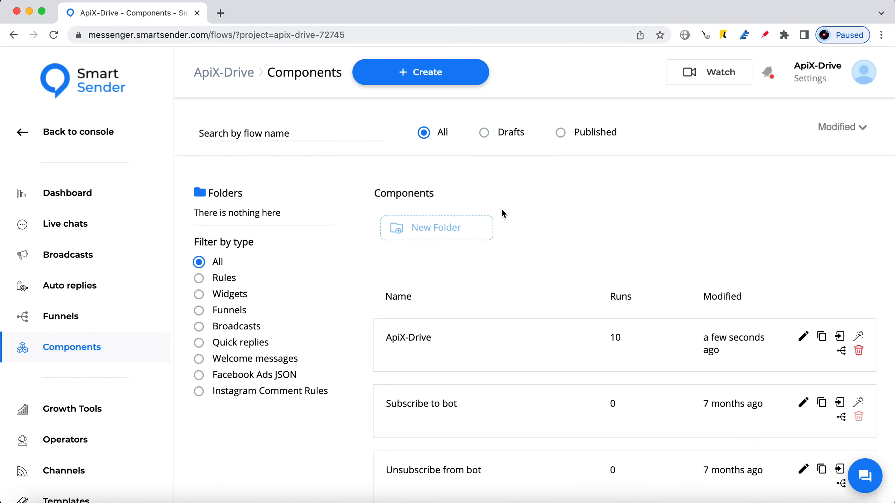
pyautogui.click(546, 347)
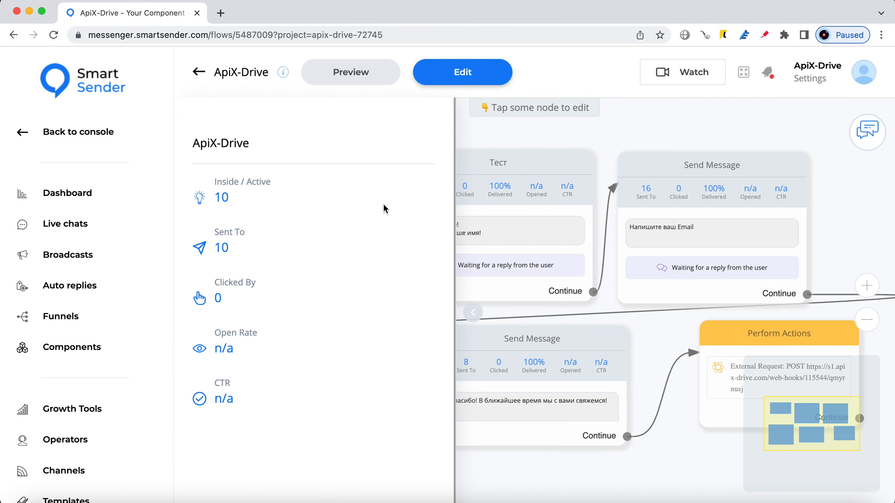
pyautogui.click(380, 73)
pyautogui.click(443, 288)
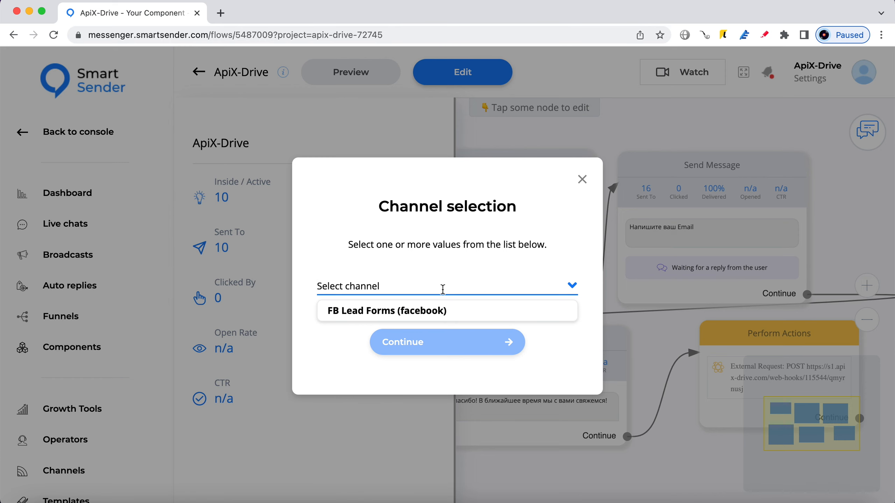
pyautogui.click(432, 304)
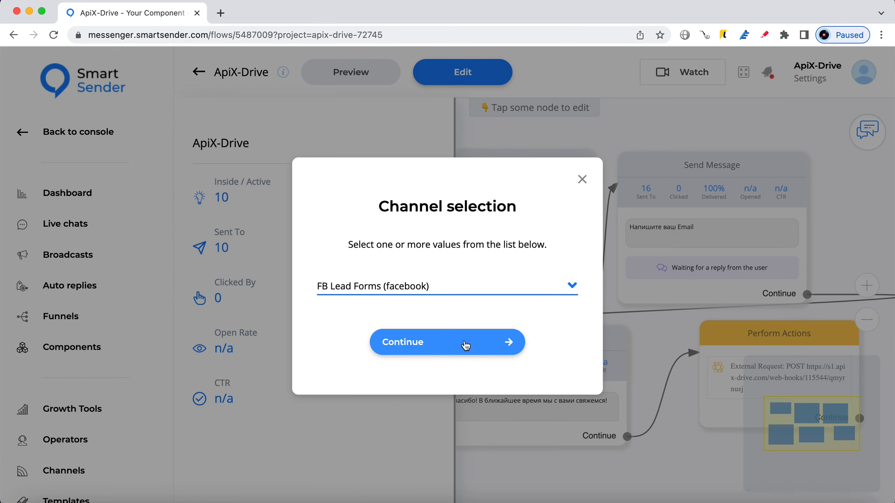
pyautogui.click(467, 341)
pyautogui.click(447, 486)
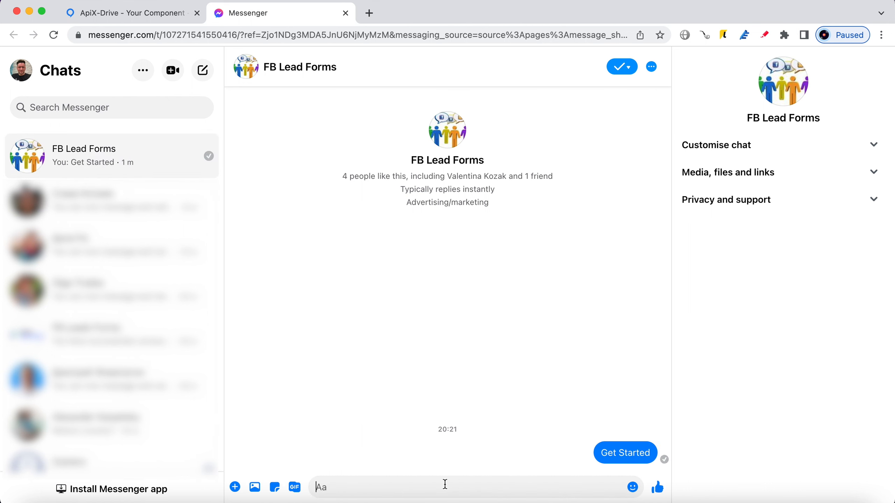
# Answer the bot with a test name, the suggested e-mail and a phone number, then continue ApiX-Drive to filtering.
pyautogui.write('Ivan')
pyautogui.press('Return')
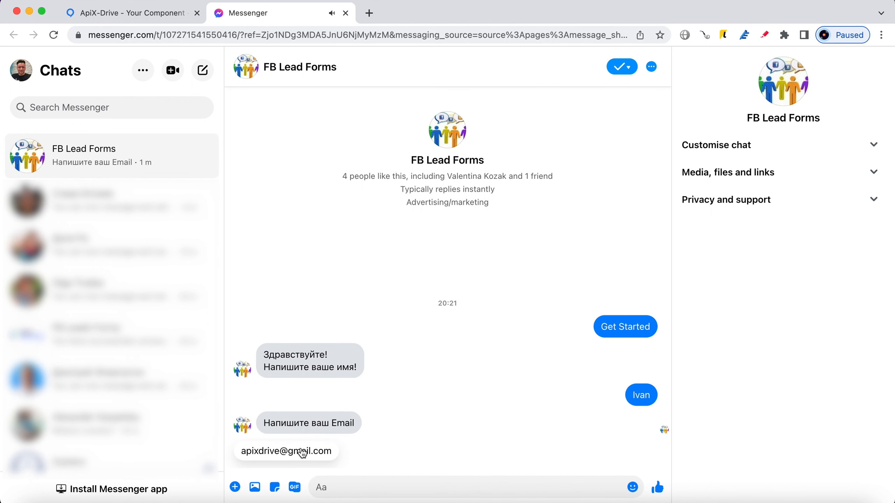
pyautogui.click(303, 452)
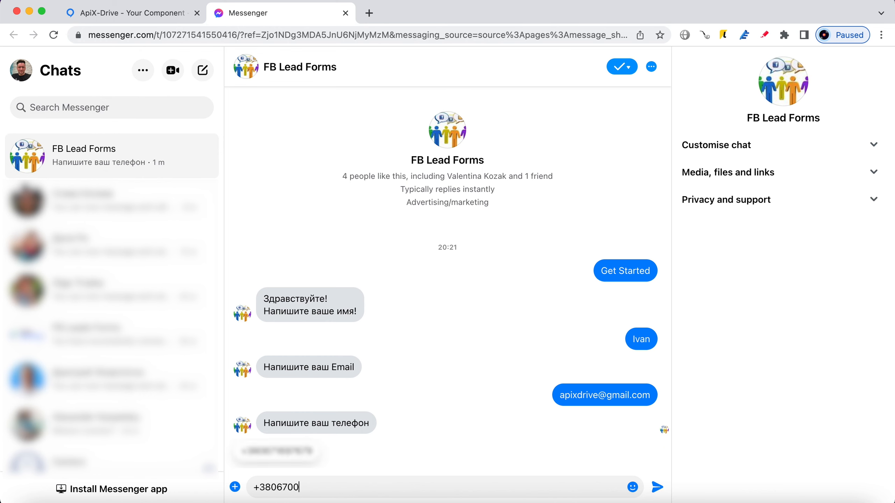
pyautogui.click(658, 488)
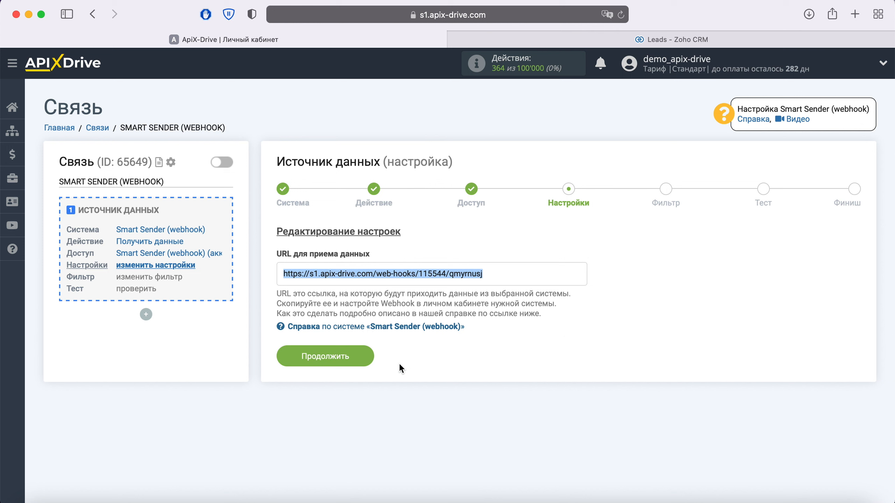
pyautogui.click(364, 358)
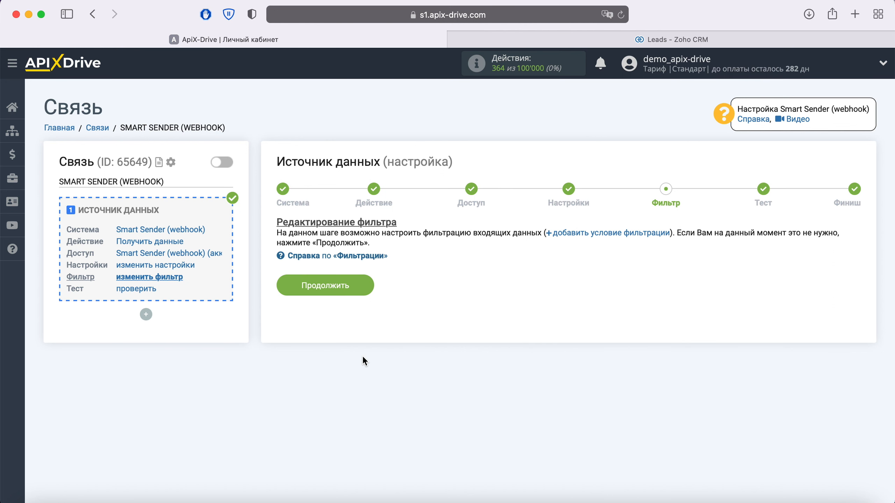
# Skip the filter, accept the received test data, and start the data-receiving setup.
pyautogui.click(365, 284)
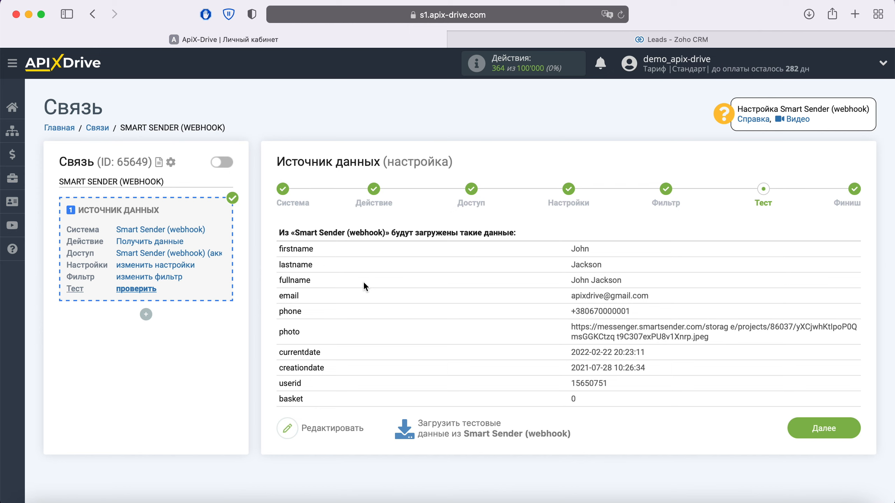
pyautogui.click(845, 429)
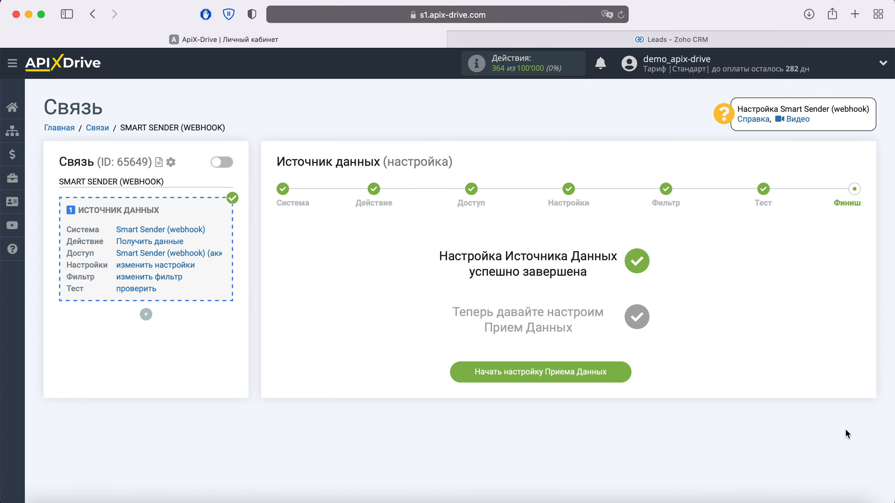
pyautogui.click(619, 373)
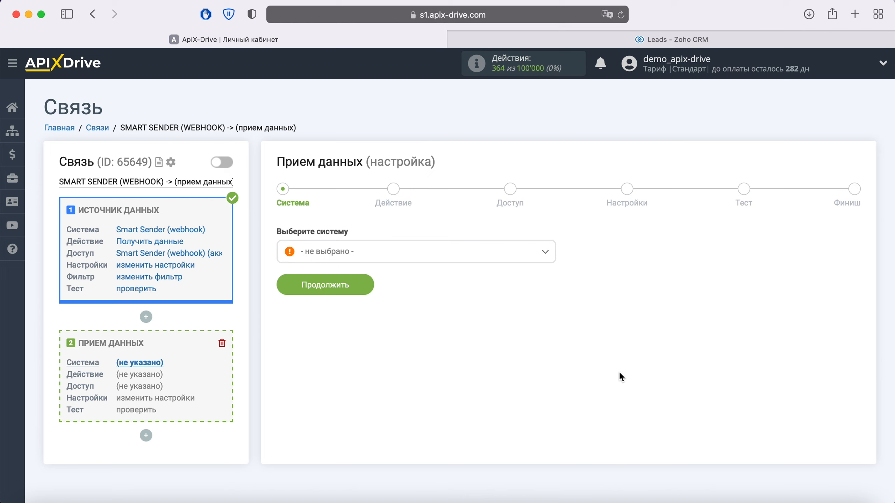
# Choose Zoho as the receiving system.
pyautogui.click(437, 251)
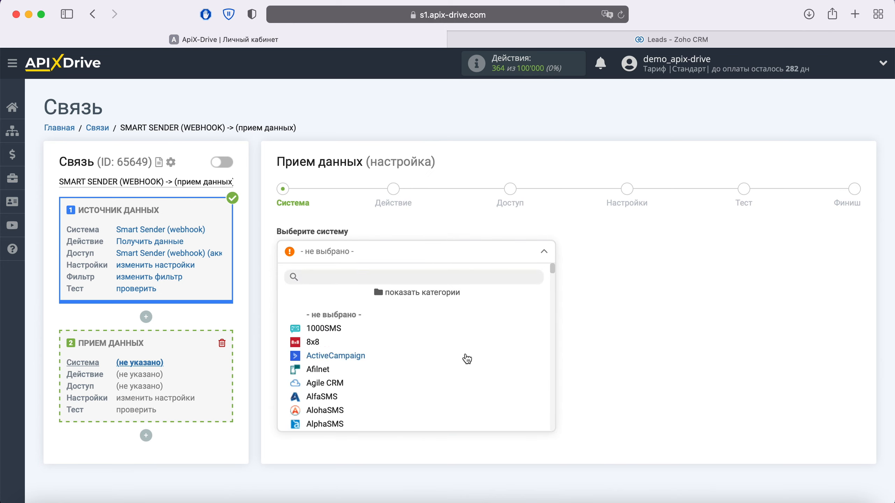
pyautogui.scroll(-5, 466, 358)
pyautogui.scroll(-20, 467, 359)
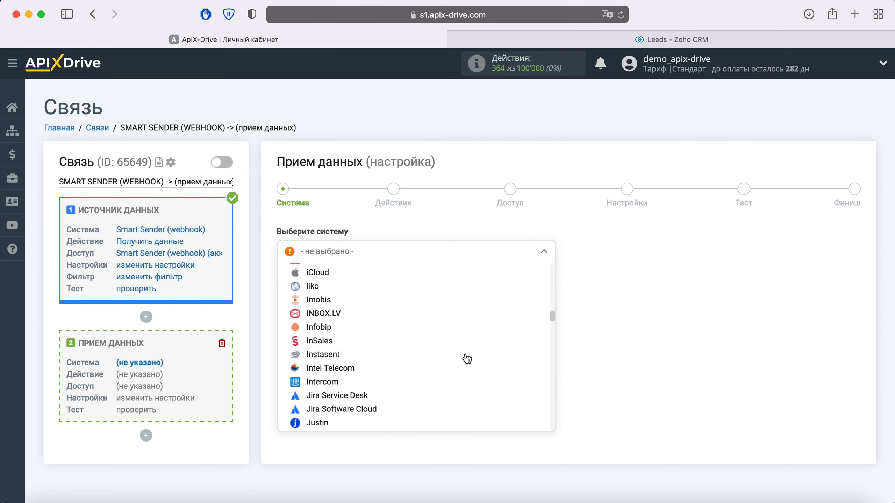
pyautogui.scroll(-20, 467, 359)
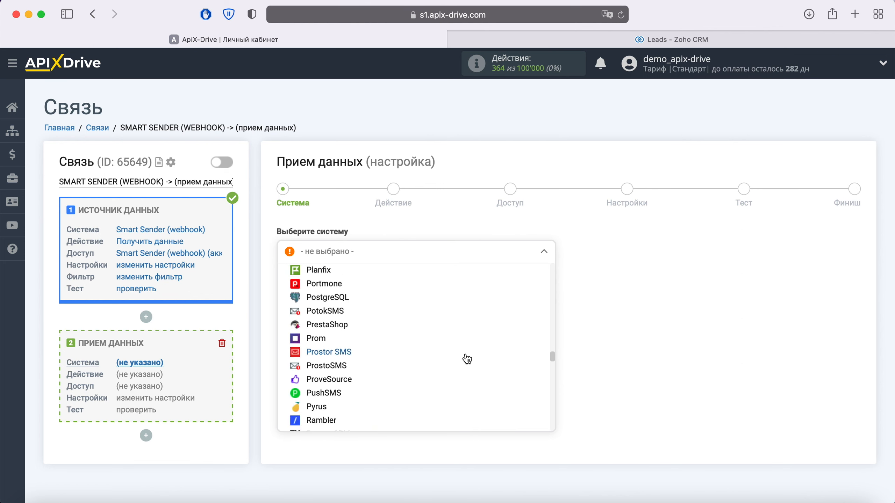
pyautogui.scroll(-20, 466, 359)
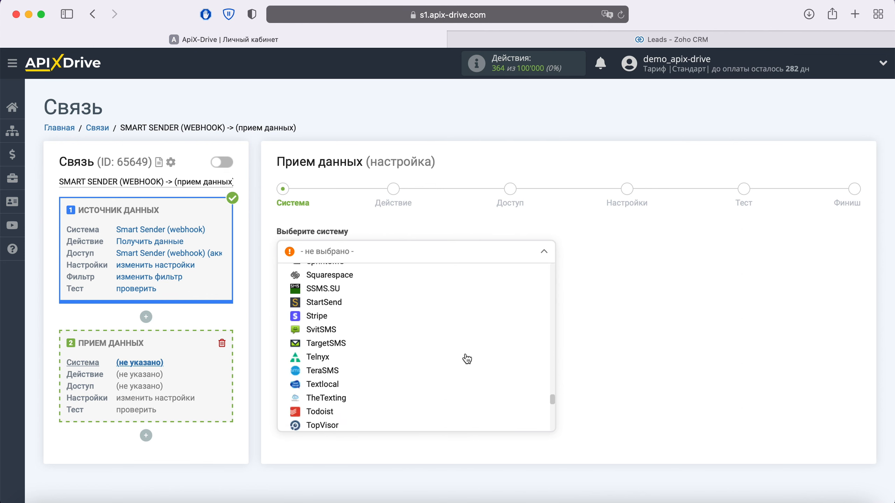
pyautogui.scroll(-8, 466, 359)
pyautogui.click(405, 353)
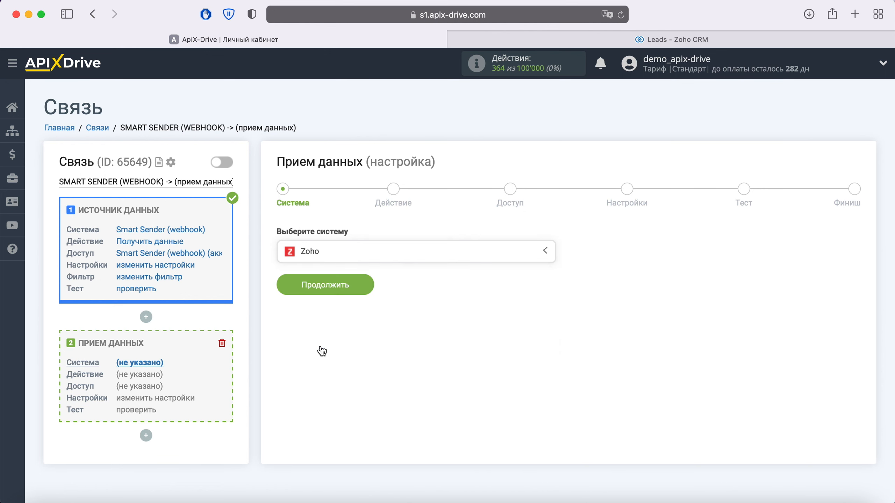
pyautogui.click(368, 284)
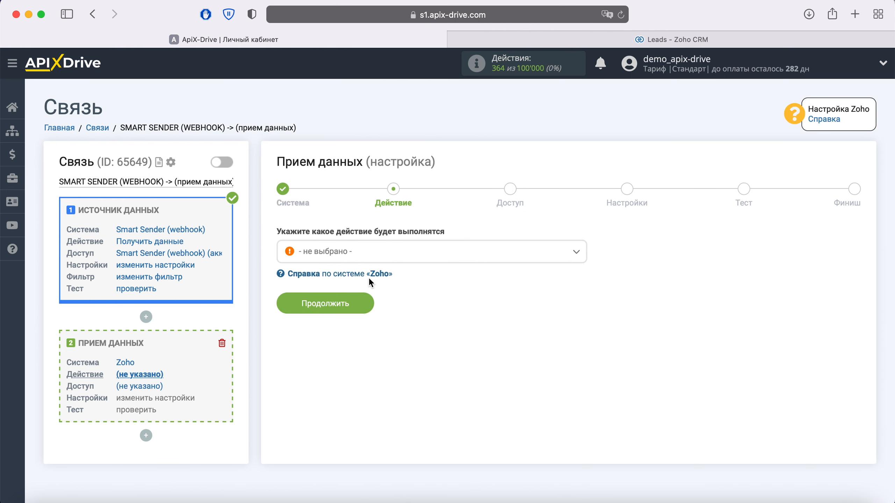
# Set the receiving action to Создать лид and begin connecting a Zoho account.
pyautogui.click(369, 254)
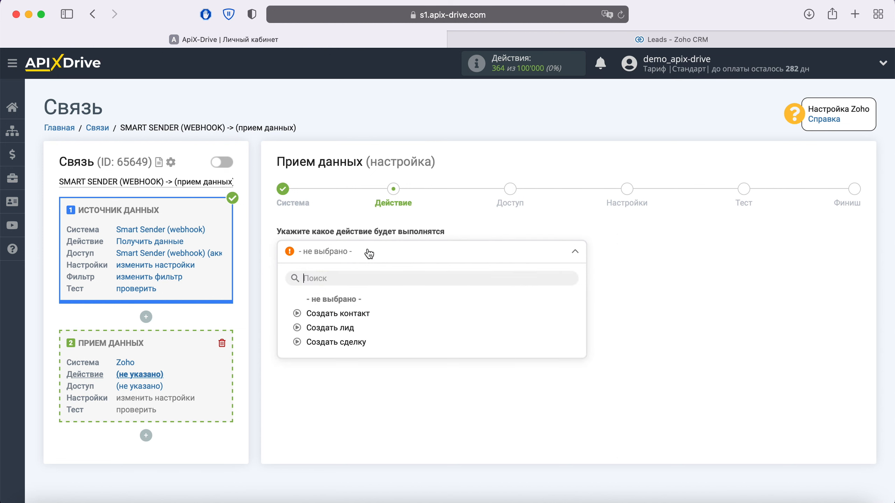
pyautogui.click(344, 327)
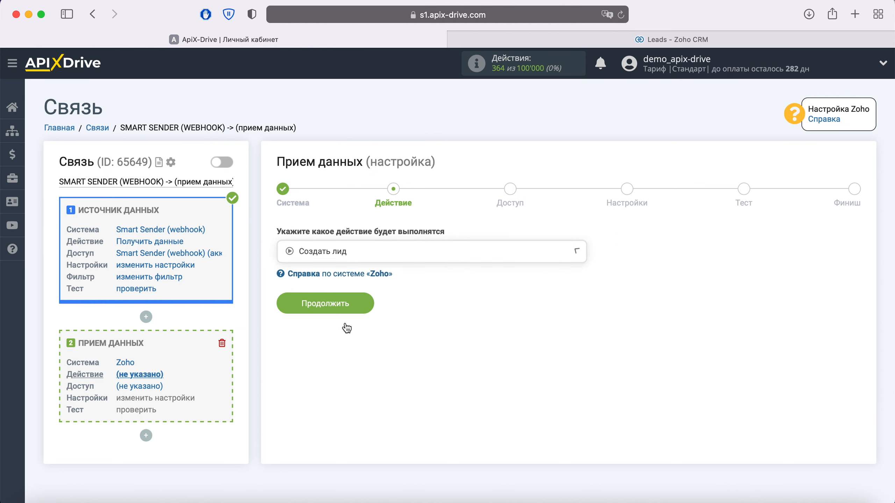
pyautogui.click(361, 310)
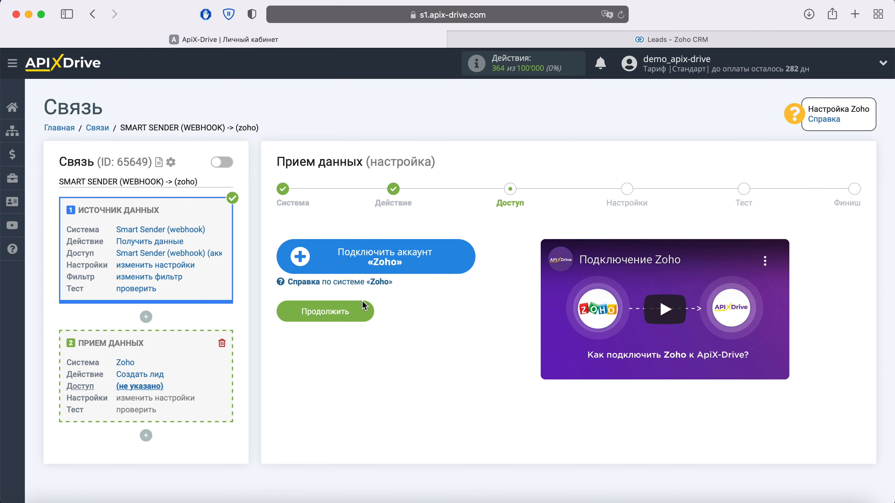
pyautogui.click(467, 256)
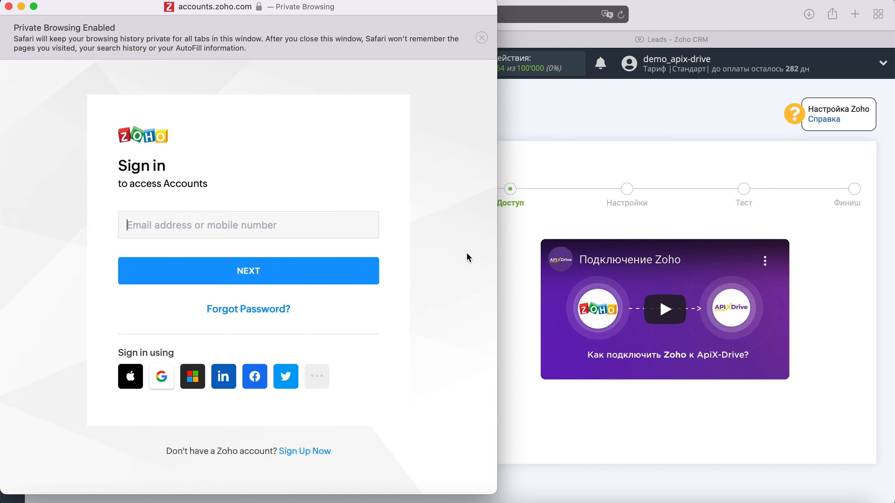
# Sign in to Zoho with the account e-mail and password, and accept ApiX Drive's access request.
pyautogui.rightClick(185, 222)
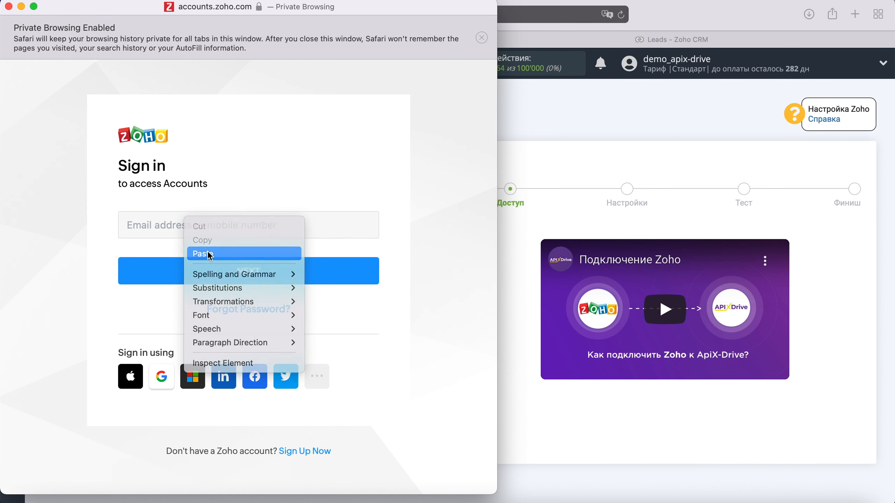
pyautogui.click(207, 254)
pyautogui.click(248, 272)
pyautogui.write('*****')
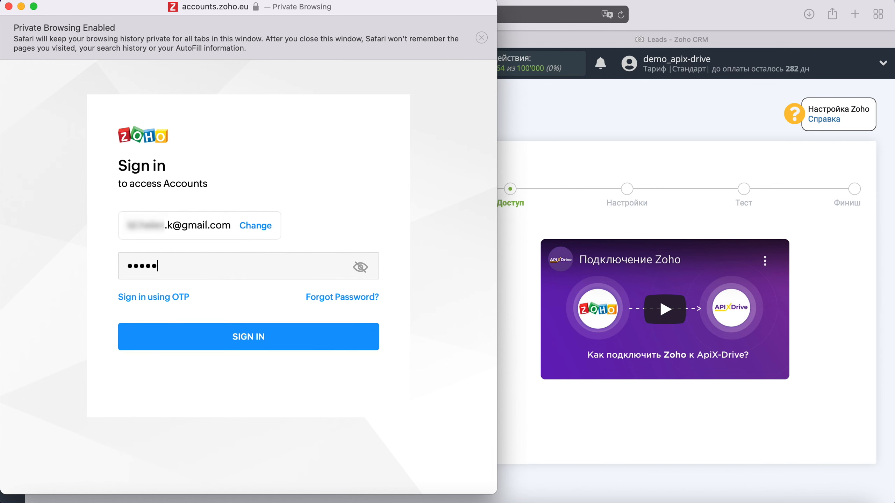
pyautogui.write('********')
pyautogui.click(282, 335)
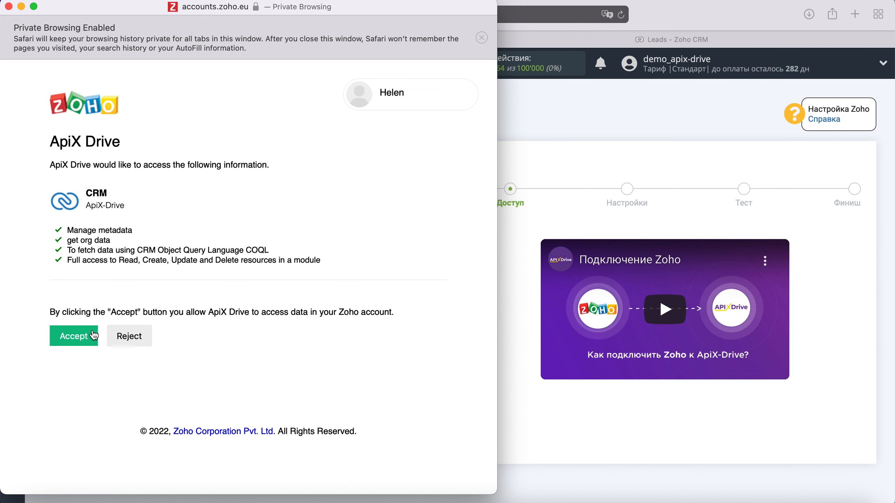
pyautogui.click(79, 330)
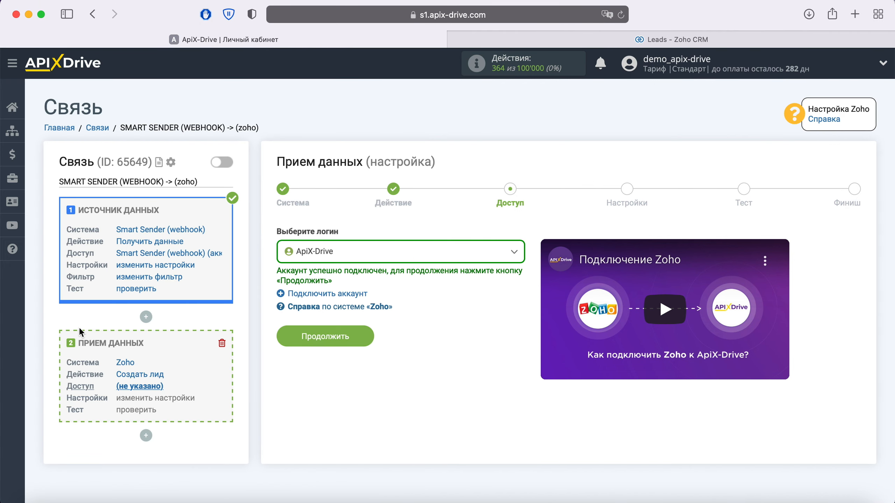
# Select the connected ApiX-Drive login for Zoho and proceed to field settings.
pyautogui.click(498, 257)
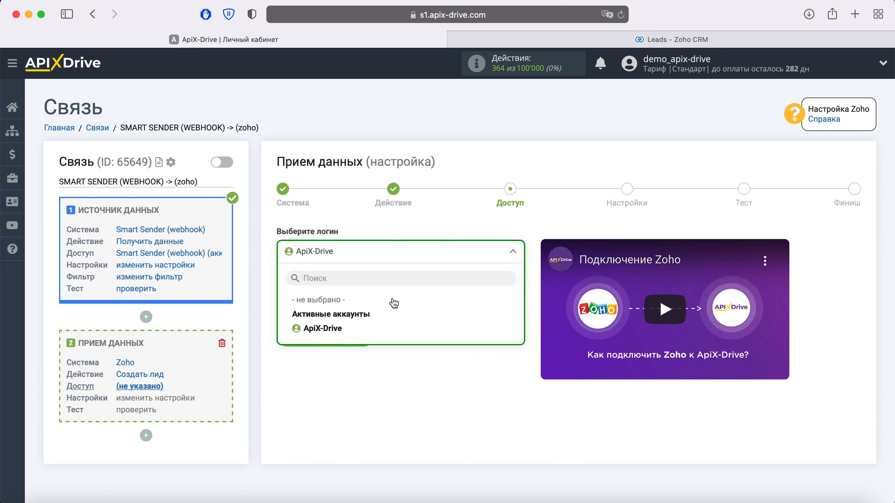
pyautogui.click(327, 330)
pyautogui.click(330, 334)
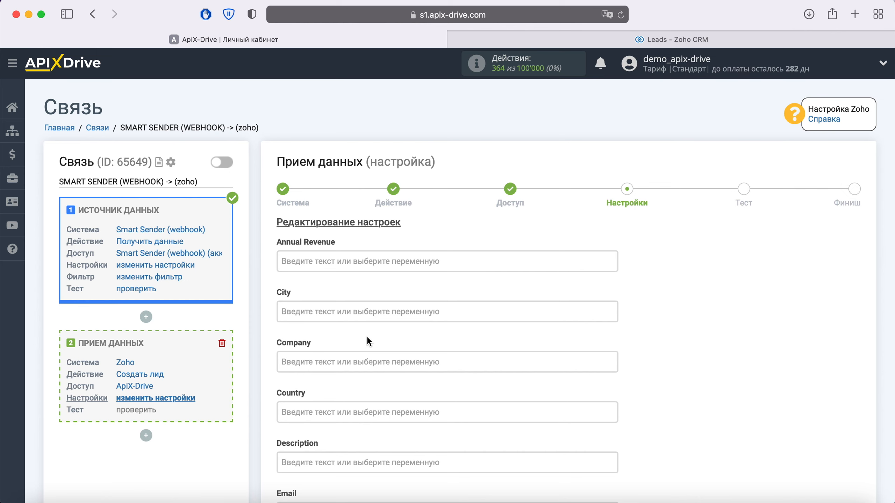
# Map the Zoho Email field to the Smart Sender email value.
pyautogui.scroll(-3, 366, 337)
pyautogui.click(333, 426)
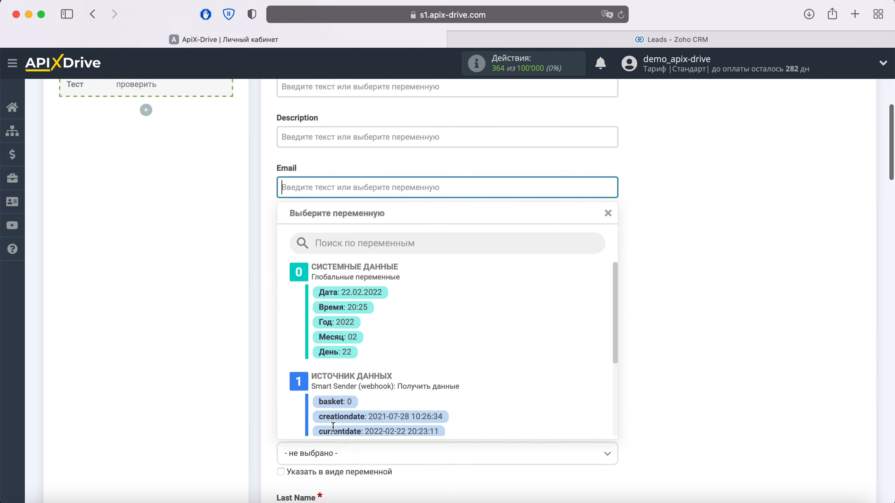
pyautogui.scroll(-3, 533, 307)
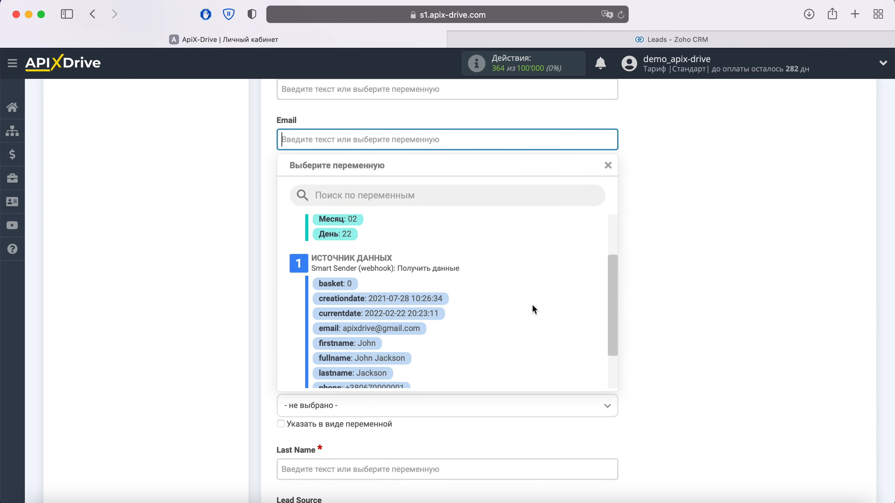
pyautogui.click(417, 329)
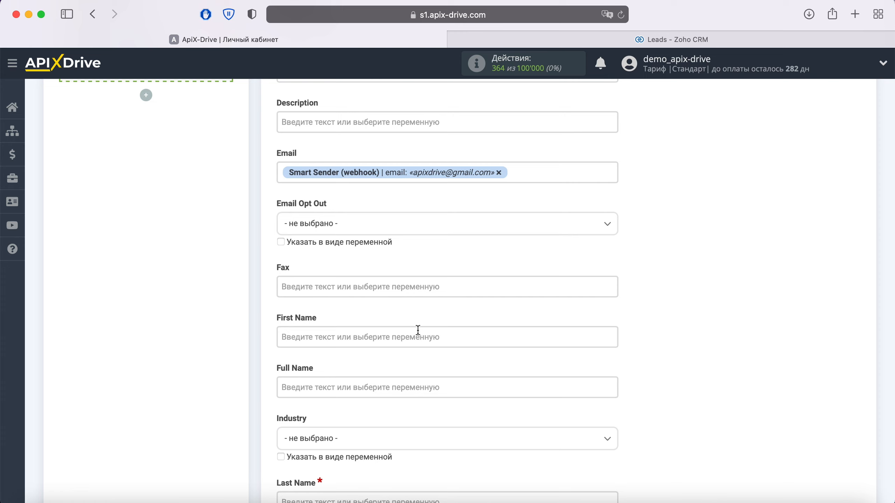
# Set Description to 'Новое обращение из SmartSender' followed by the contact's full name.
pyautogui.click(319, 123)
pyautogui.write('Новое ')
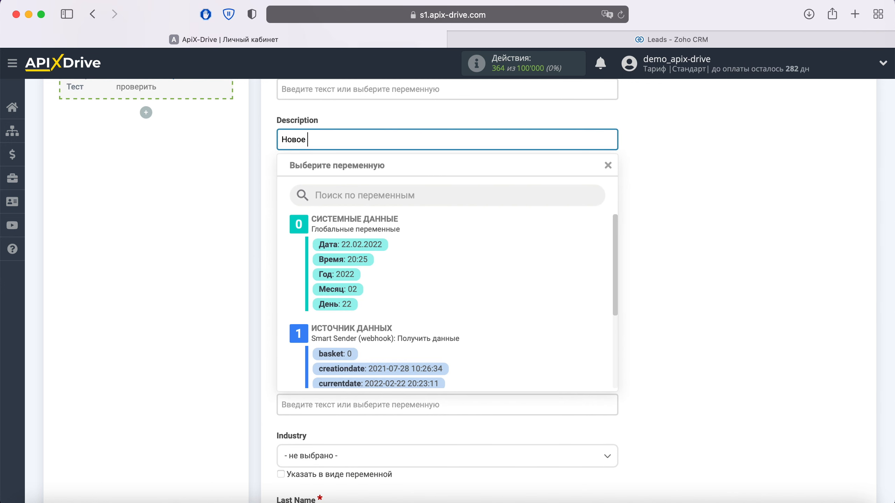
pyautogui.write('обращение из SmartSender')
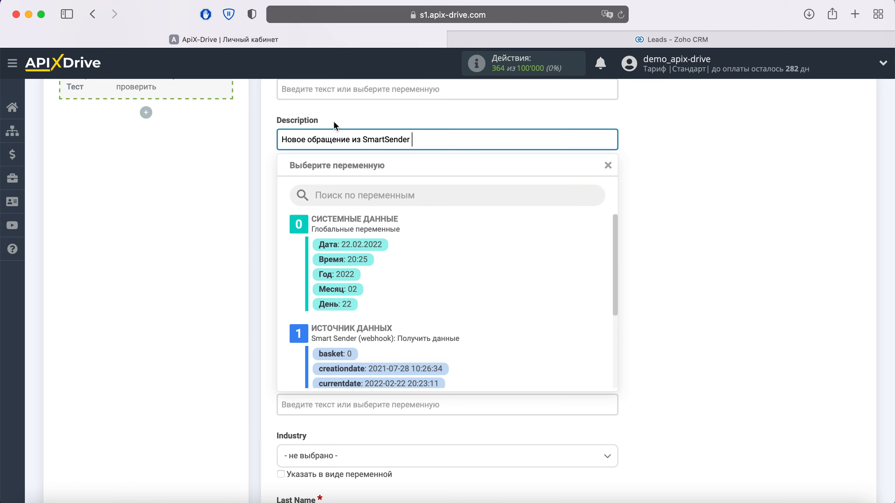
pyautogui.scroll(-2, 530, 320)
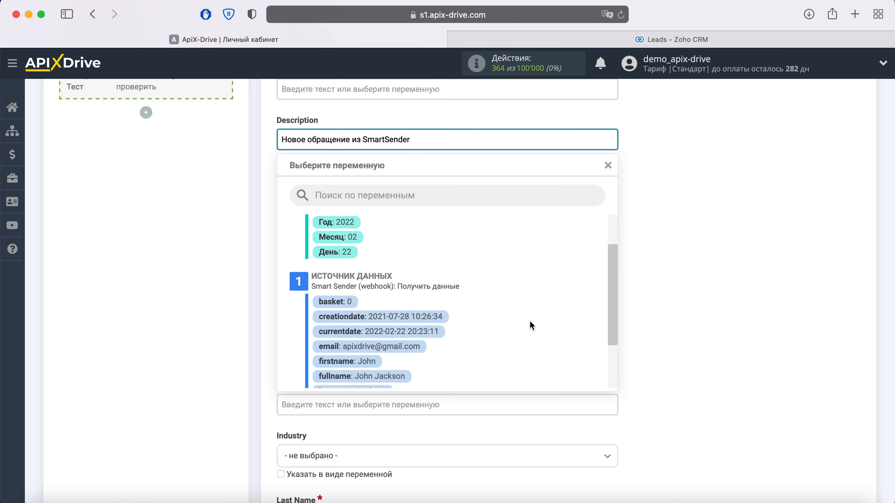
pyautogui.scroll(-2, 530, 321)
pyautogui.click(398, 329)
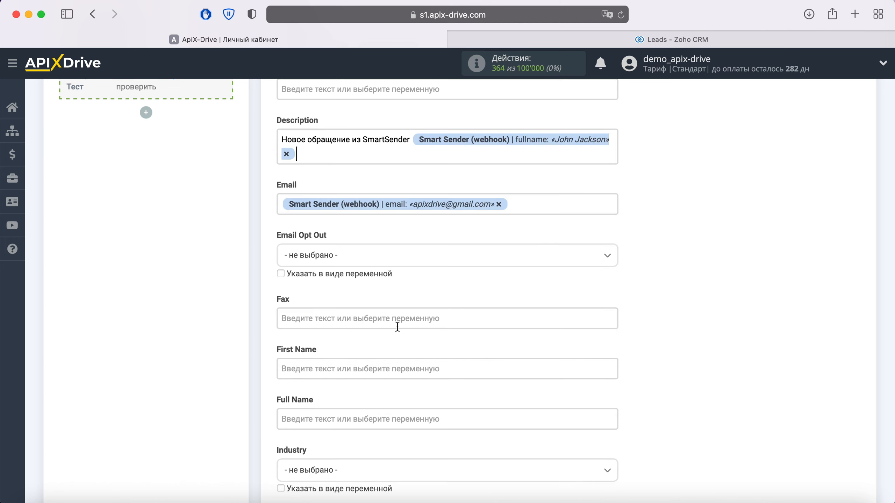
# Map First Name to the source firstname and Full Name to fullname.
pyautogui.scroll(-3, 397, 327)
pyautogui.scroll(-2, 398, 326)
pyautogui.click(355, 184)
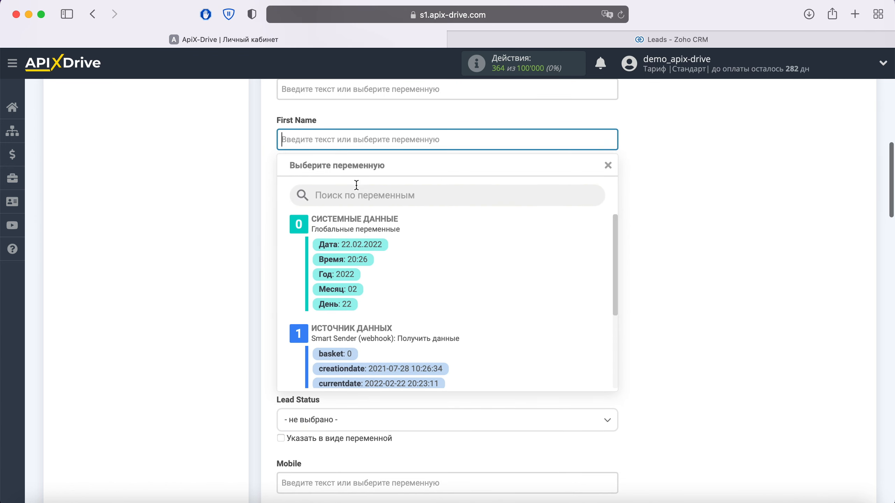
pyautogui.scroll(-5, 492, 305)
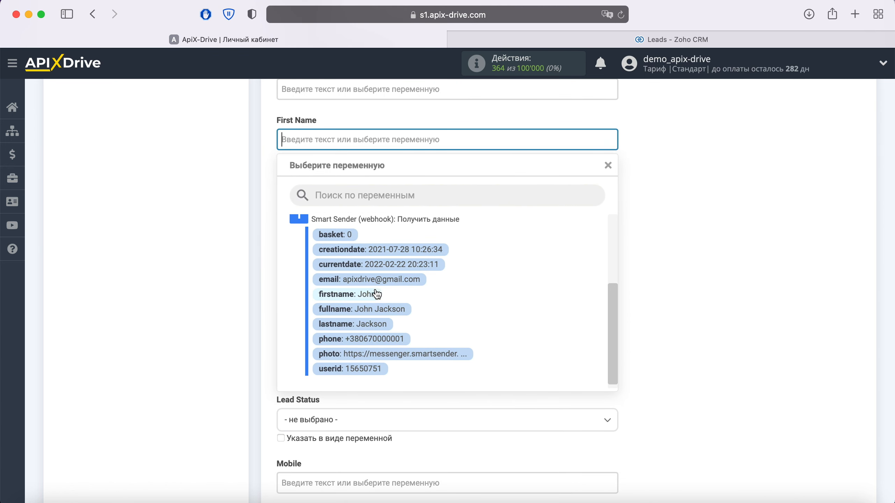
pyautogui.click(373, 294)
pyautogui.click(363, 193)
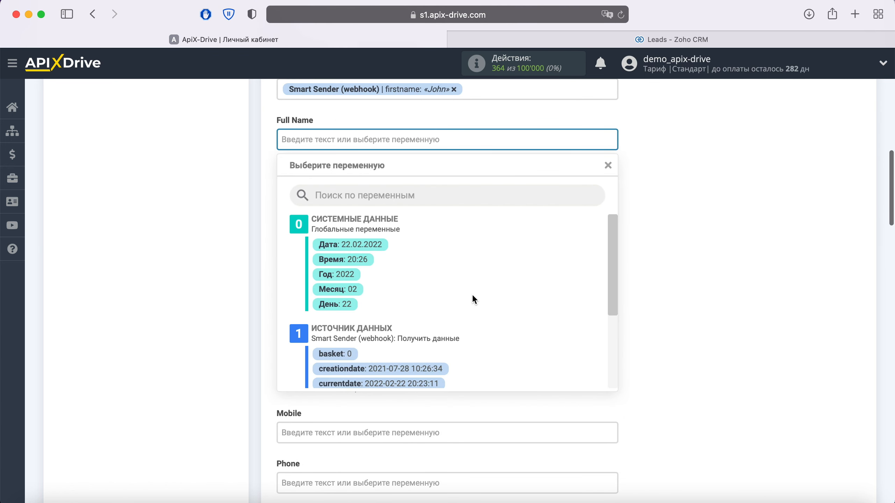
pyautogui.scroll(-3, 474, 300)
pyautogui.click(395, 369)
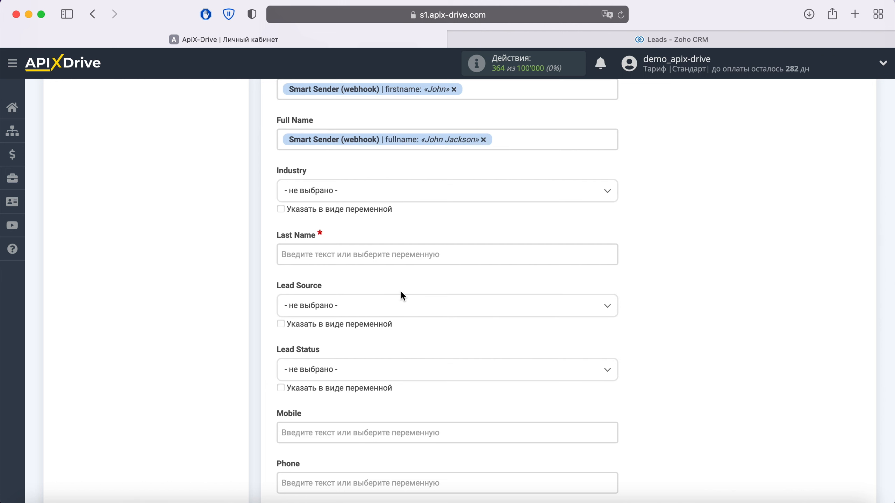
# Map Last Name to the lastname value and Phone to the phone value.
pyautogui.click(401, 248)
pyautogui.scroll(-5, 535, 296)
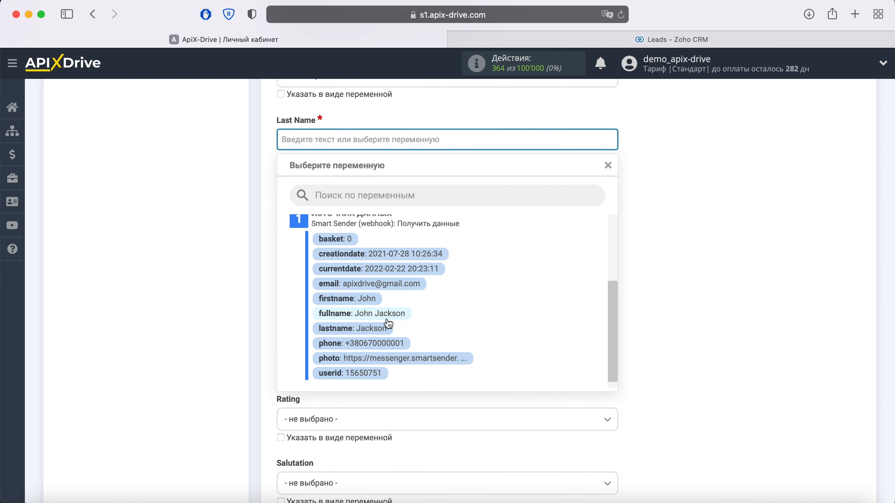
pyautogui.click(375, 328)
pyautogui.scroll(-5, 427, 299)
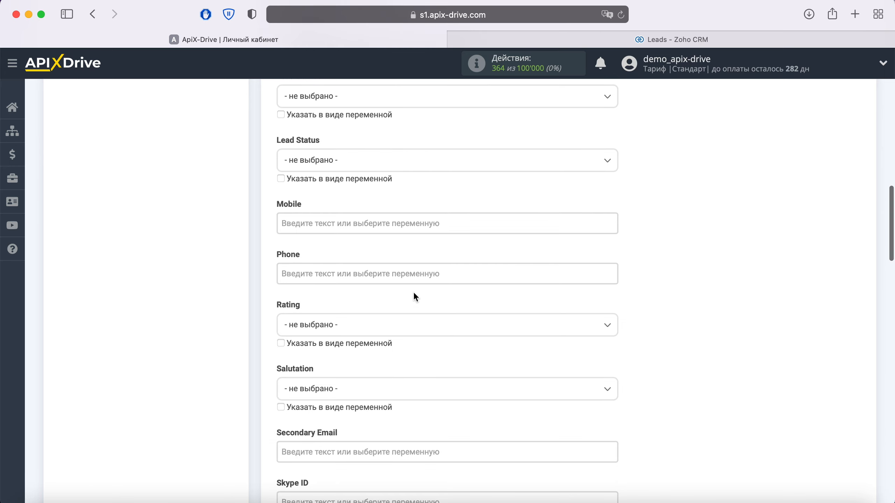
pyautogui.click(380, 279)
pyautogui.scroll(-10, 510, 302)
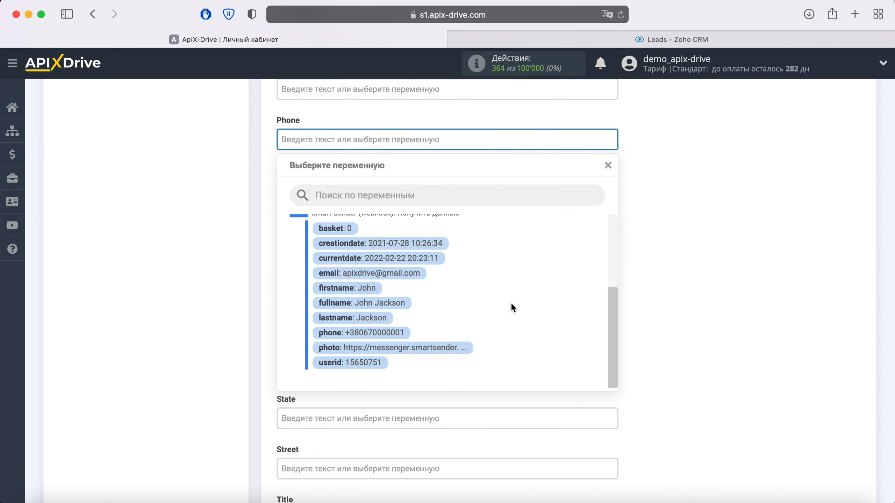
pyautogui.click(379, 320)
pyautogui.scroll(-8, 659, 270)
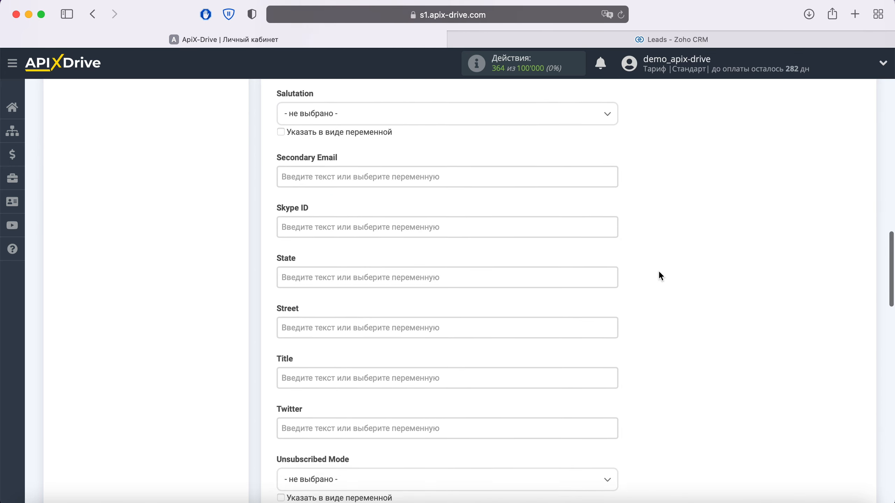
pyautogui.scroll(-12, 660, 275)
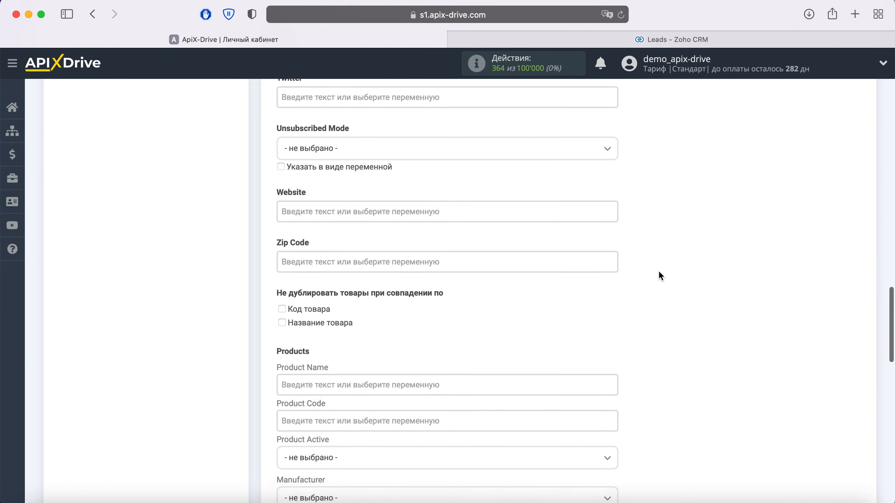
pyautogui.scroll(-12, 660, 276)
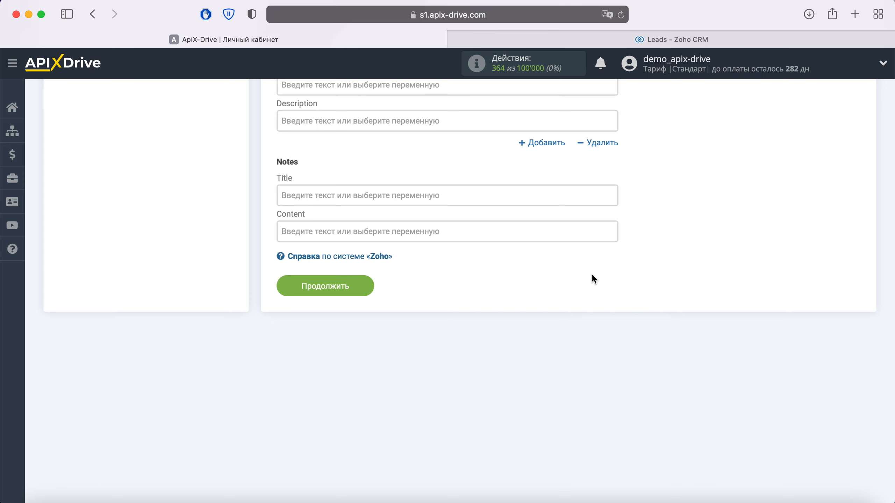
# Continue to testing, review the test data, and send the test lead to Zoho CRM.
pyautogui.click(358, 284)
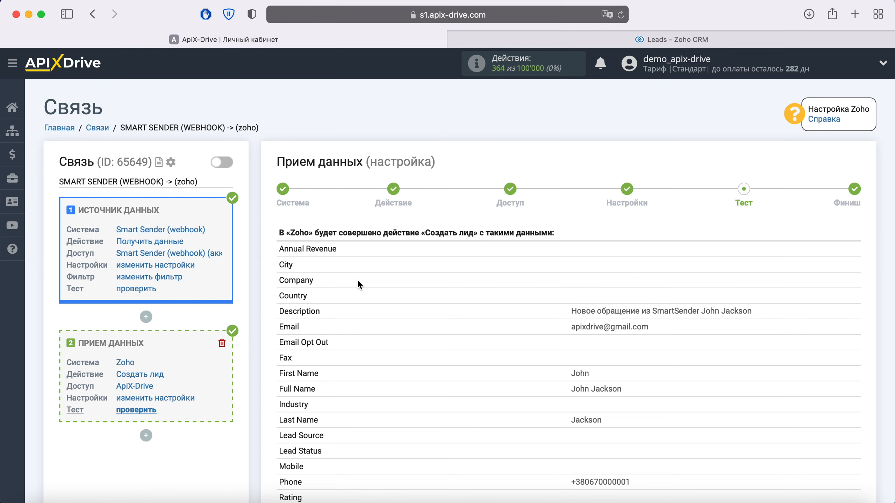
pyautogui.scroll(-12, 357, 281)
pyautogui.scroll(-1, 358, 284)
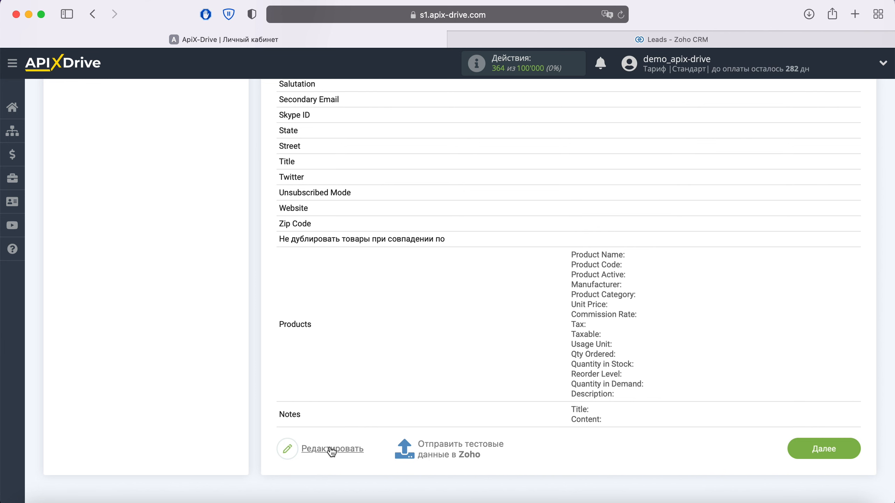
pyautogui.click(436, 445)
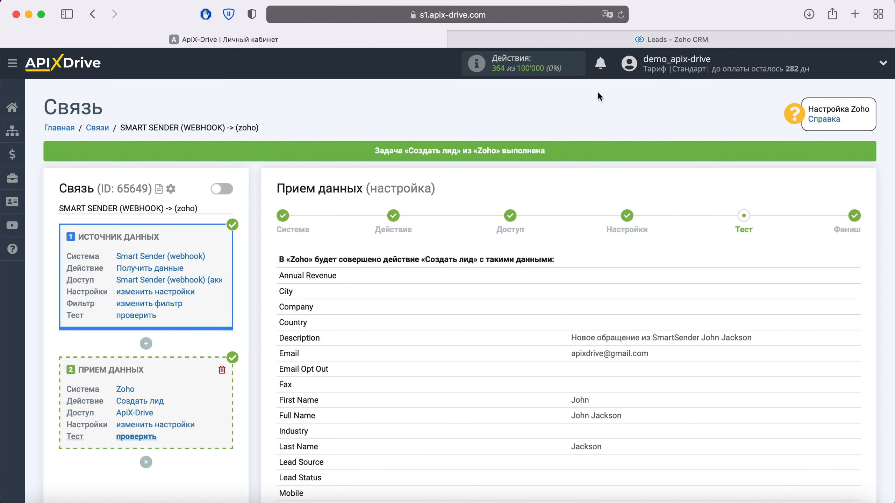
pyautogui.click(639, 42)
# Refresh Zoho Leads and check the new lead's e-mail, phone and SmartSender description.
pyautogui.click(621, 15)
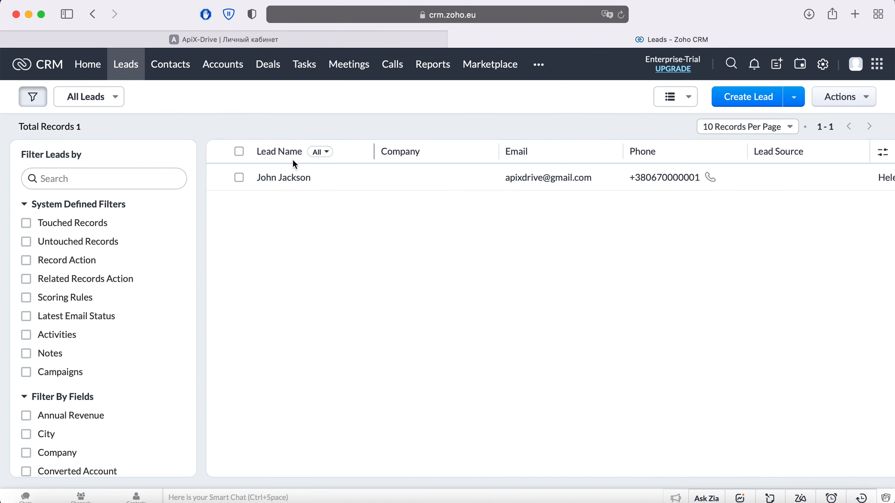
pyautogui.click(282, 179)
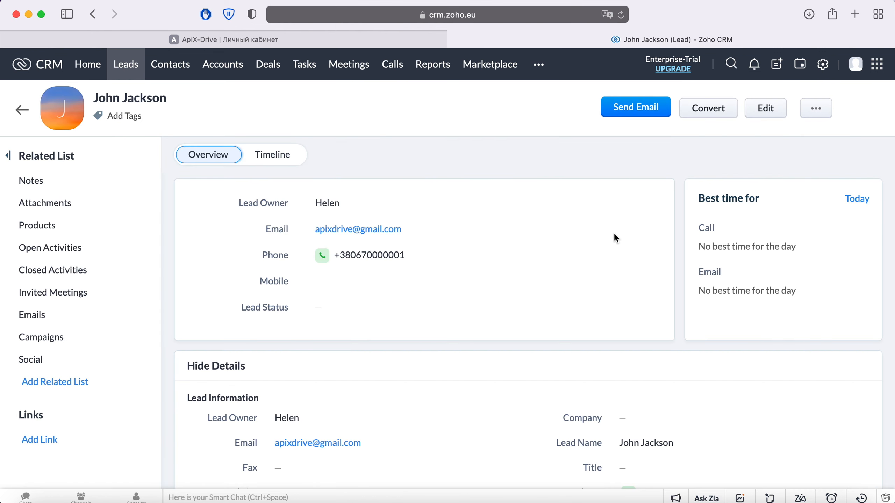
pyautogui.scroll(-10, 615, 235)
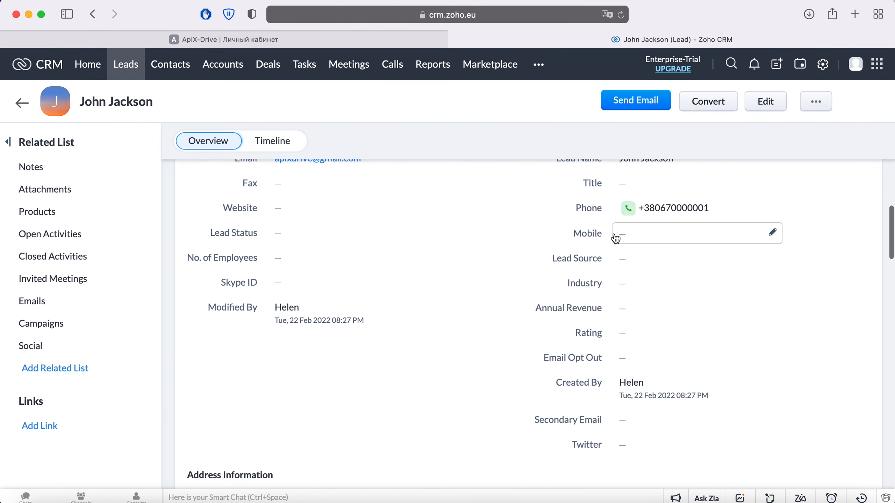
pyautogui.scroll(-5, 616, 239)
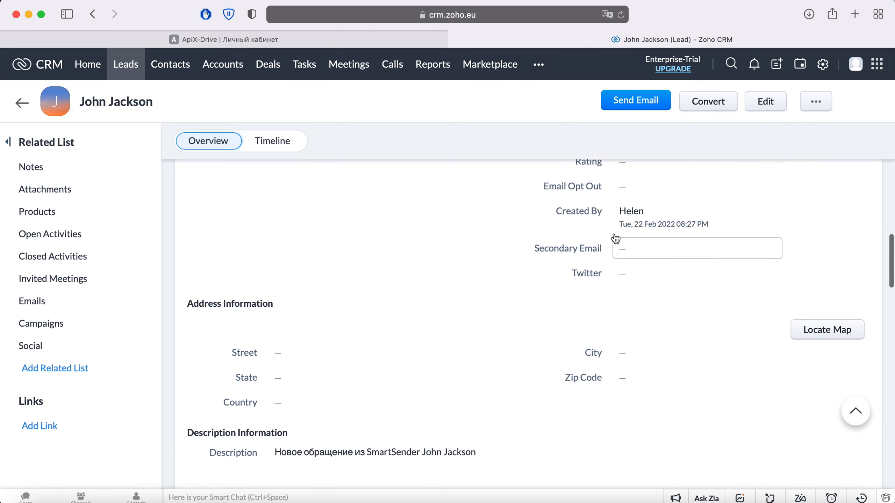
pyautogui.scroll(6, 616, 239)
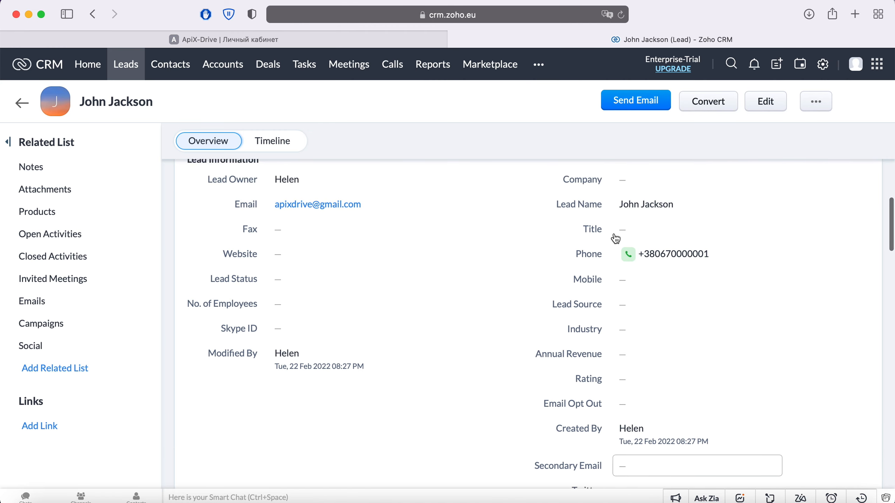
pyautogui.scroll(2, 615, 239)
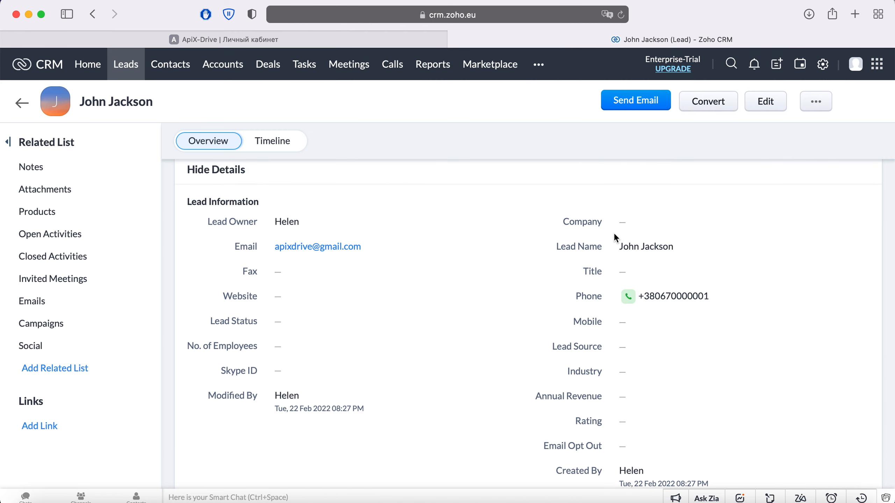
pyautogui.click(234, 39)
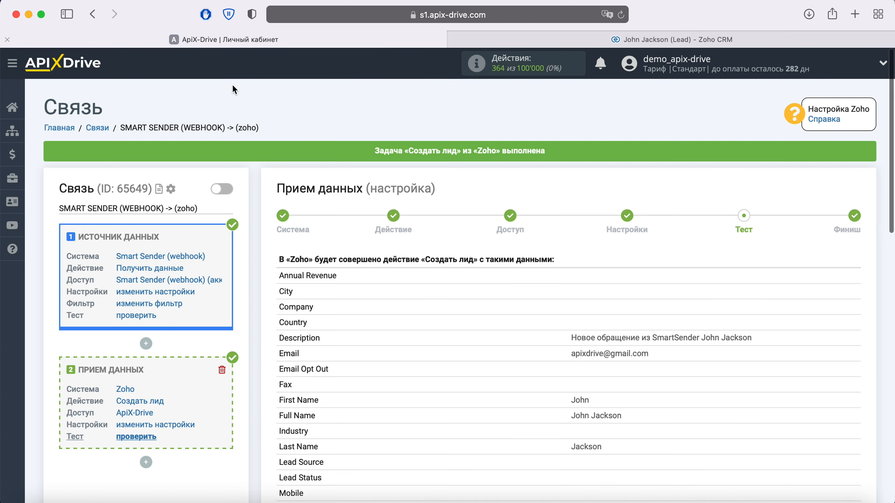
# Finish the connection setup and enable auto-update for the Smart Sender → Zoho connection.
pyautogui.scroll(-10, 714, 331)
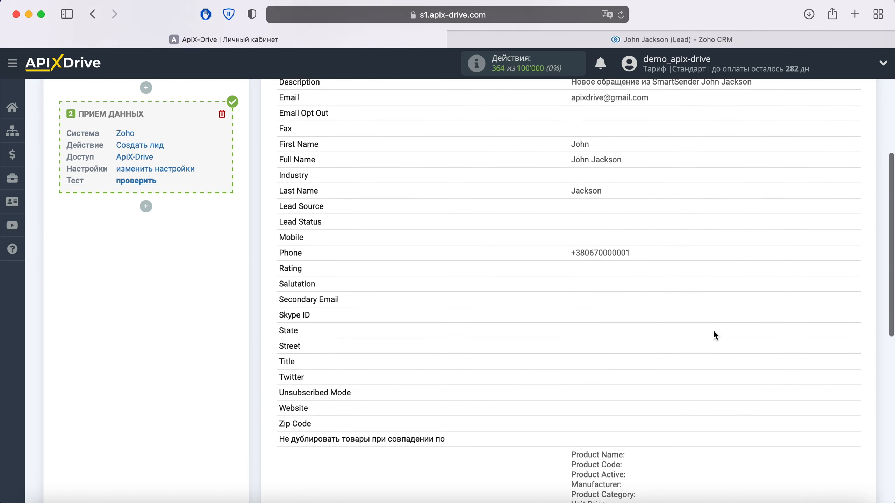
pyautogui.scroll(-1, 715, 335)
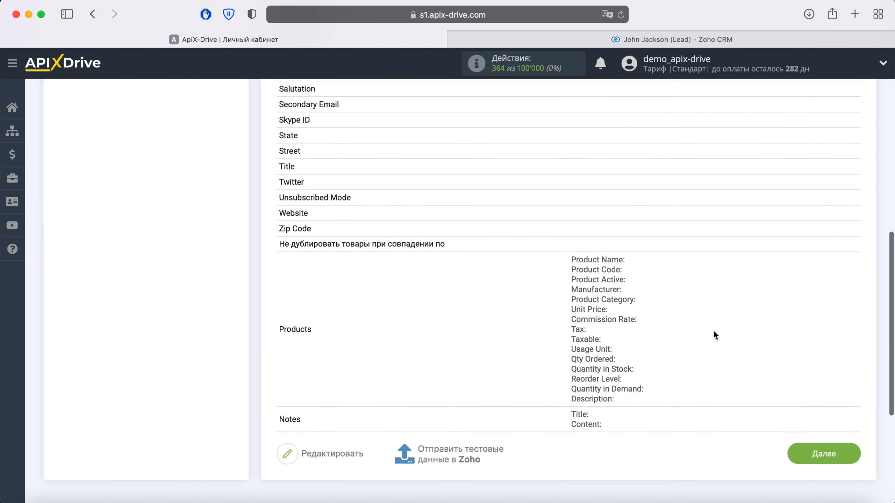
pyautogui.click(851, 455)
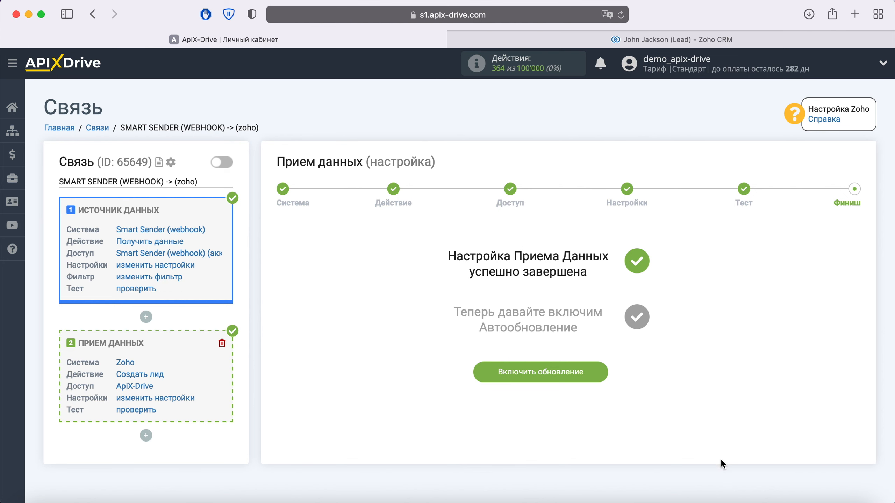
pyautogui.click(600, 367)
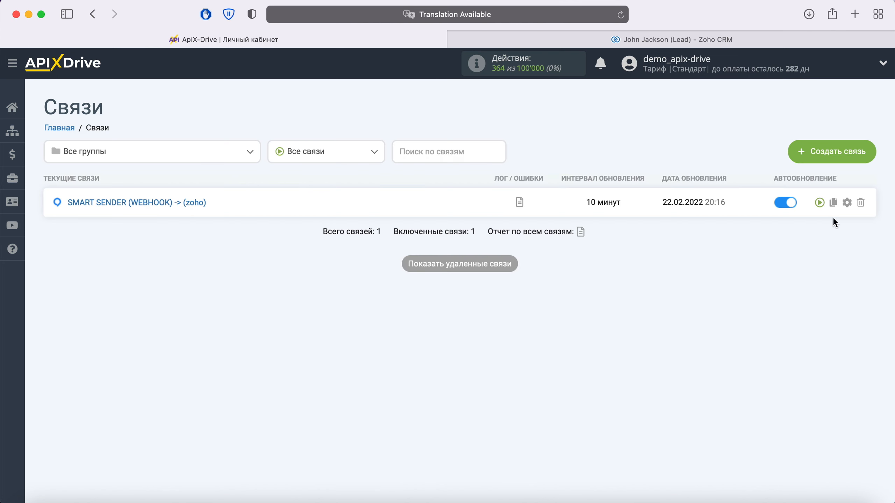
# Change the connection's update interval to 5 минут and save the settings.
pyautogui.click(846, 202)
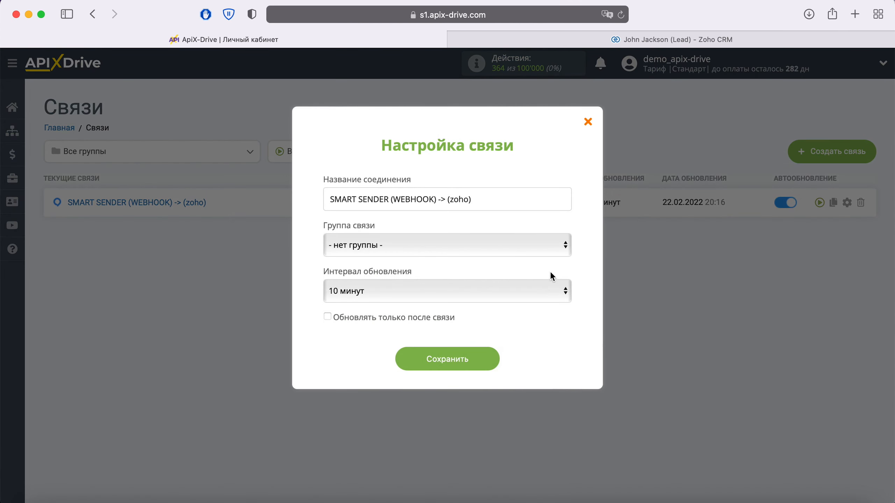
pyautogui.click(530, 289)
pyautogui.click(496, 271)
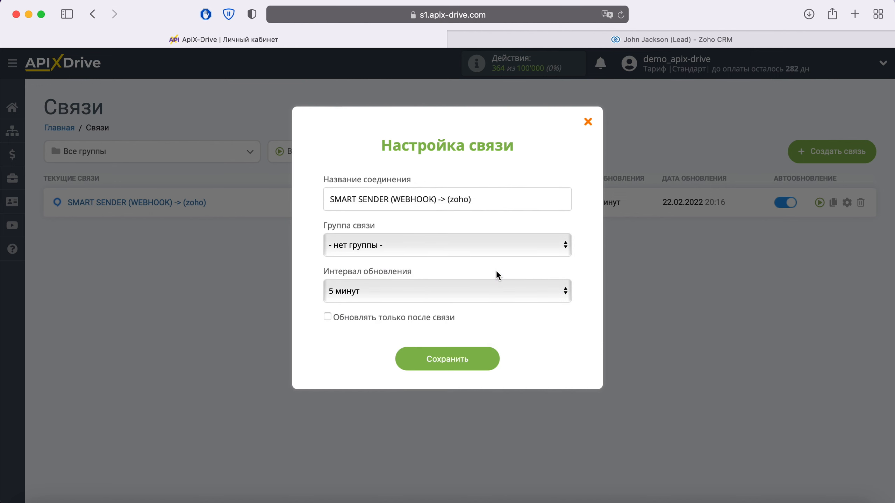
pyautogui.click(494, 359)
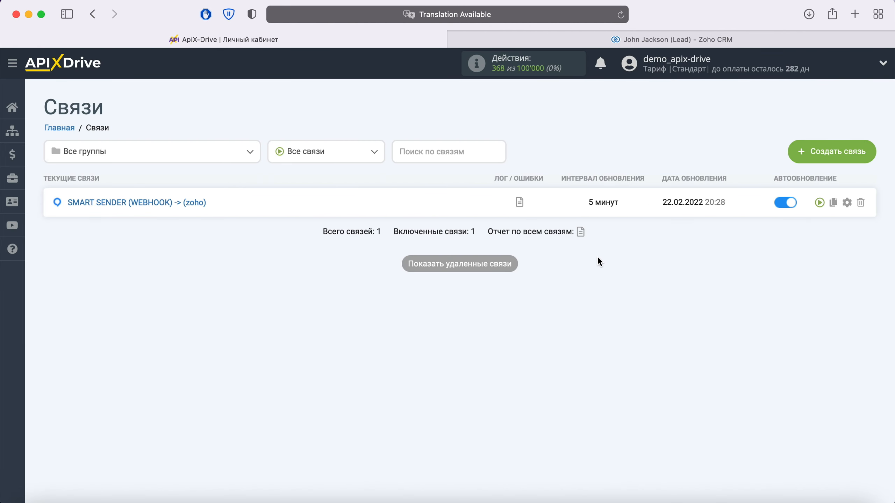